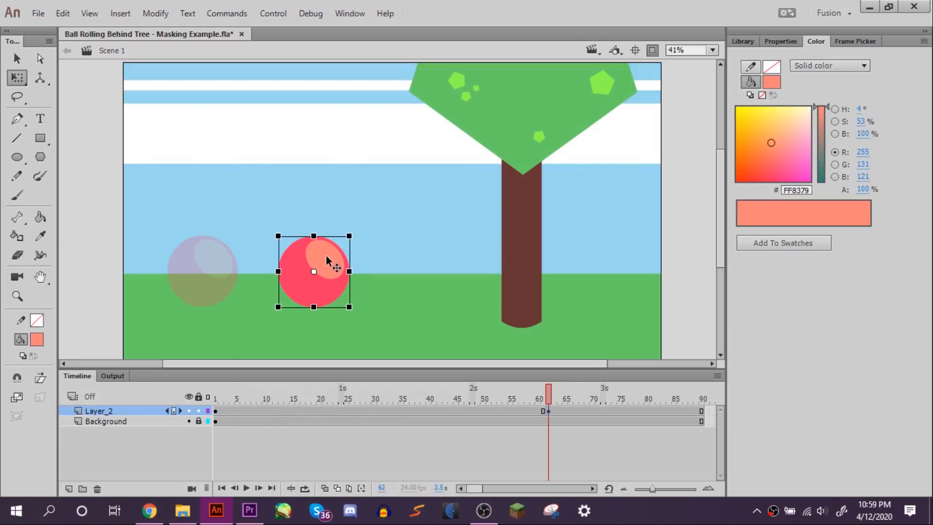
Step: Move the ball to the far side of the tree at frame 62 and create a classic tween on Layer_2
drag(326, 256, 611, 255)
right_click(504, 411)
click(539, 52)
Step: Unlock the Background layer at frame 1, try shifting the sky artwork, and undo the move
click(215, 400)
click(198, 422)
mouse_move(340, 209)
mouse_down()
mouse_move(317, 234)
mouse_move(352, 209)
mouse_up()
key(ctrl+z)
Step: Apply Ease In Out easing to the ball's tween and play the animation
click(220, 412)
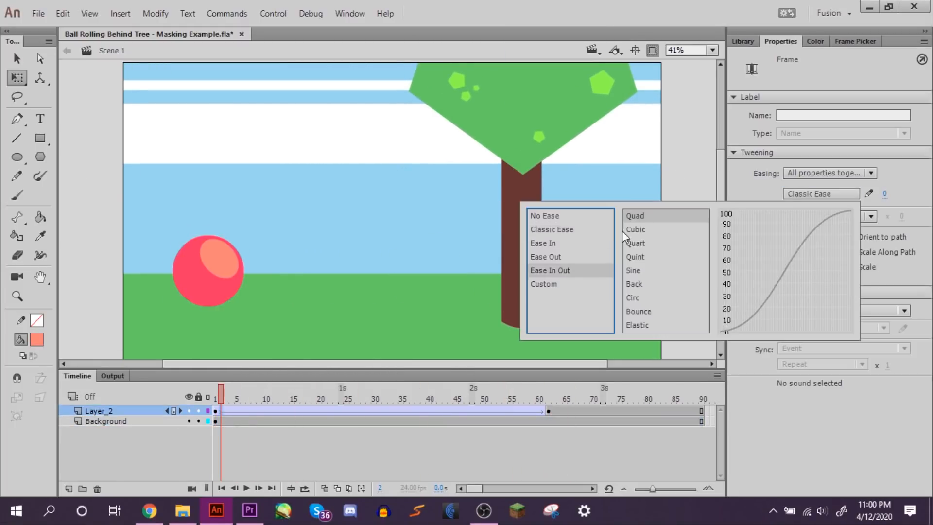
click(246, 488)
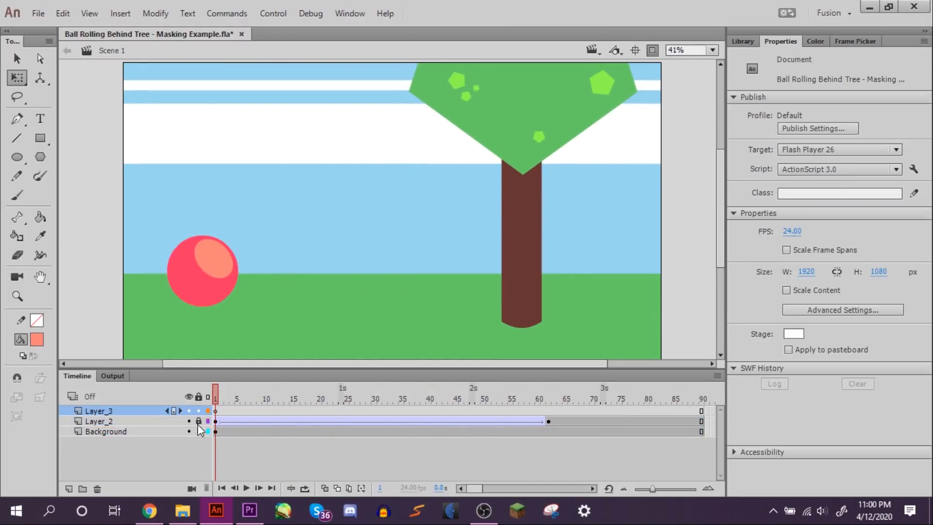
Step: Lock the Background layer and draw a red-outlined rectangle without fill on Layer_3, enclosing the whole stage
click(198, 431)
click(651, 51)
click(712, 50)
click(693, 112)
click(41, 138)
click(796, 116)
click(593, 216)
click(877, 117)
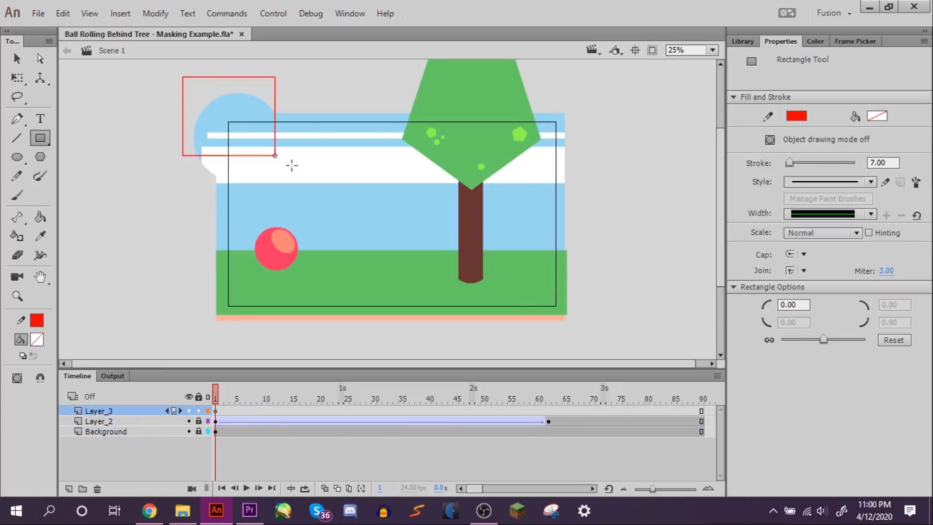
drag(210, 111, 618, 349)
Step: Trace the tree's foliage and trunk edges with the Line tool on Layer_3
key(n)
mouse_move(416, 94)
mouse_down()
mouse_move(402, 139)
mouse_move(459, 183)
mouse_move(459, 283)
mouse_move(483, 183)
mouse_move(540, 139)
mouse_move(516, 60)
mouse_up()
key(q)
key(n)
drag(450, 278, 527, 278)
key(q)
Step: Fill the area around the tree with red and delete the outline strokes
click(41, 217)
click(877, 117)
click(674, 216)
click(427, 187)
key(q)
double_click(435, 163)
key(Delete)
Step: Rename Layer_3 as Mask and Layer_2 as Ball
double_click(98, 411)
text(Mask)
key(Return)
double_click(98, 421)
text(Ball)
Step: Turn the Mask layer into a mask for the Ball layer and preview the masked animation within the stage bounds
right_click(123, 410)
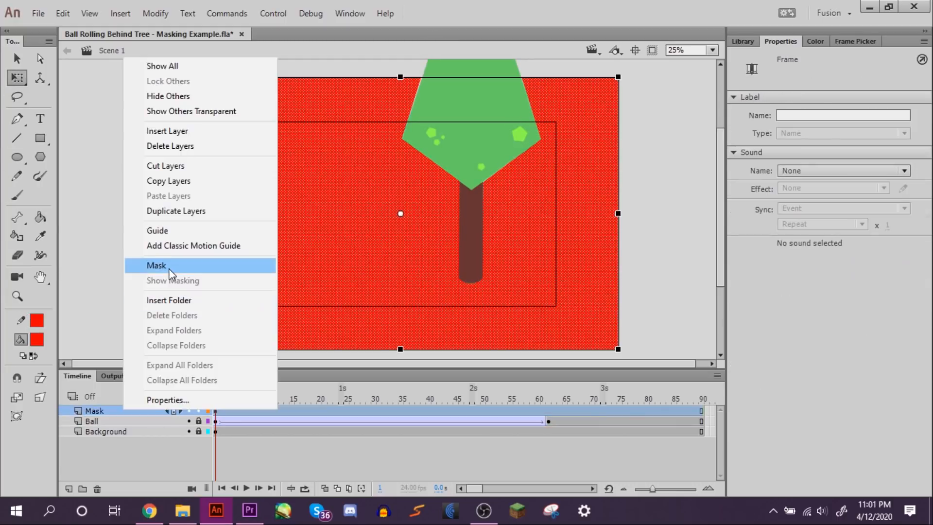
click(169, 269)
click(652, 50)
key(Return)
Step: Unlock the Ball layer, change its tween's rotation option, relock the layer, and play the animation
click(254, 421)
click(198, 421)
click(826, 216)
click(802, 261)
click(198, 421)
click(247, 488)
click(247, 489)
Step: Add a new layer above Mask and paint three brush strokes over the sky
click(97, 411)
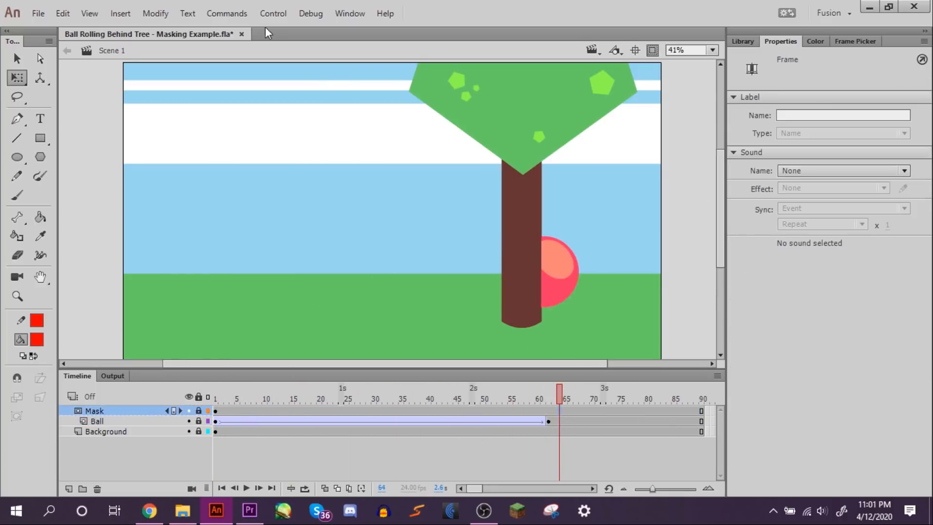
click(68, 488)
click(17, 195)
drag(217, 102, 234, 140)
drag(269, 83, 288, 127)
mouse_move(208, 165)
mouse_down()
mouse_move(371, 253)
mouse_move(179, 204)
mouse_up()
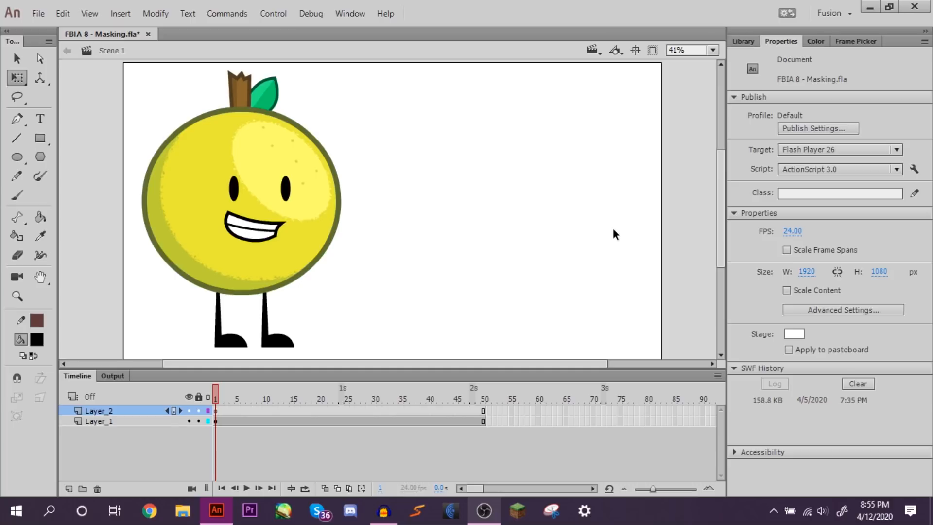
click(39, 140)
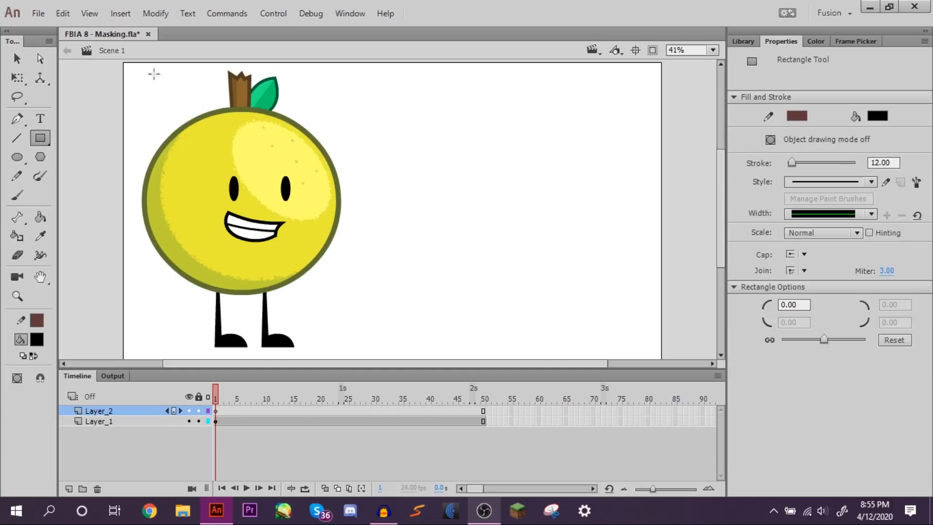
key(q)
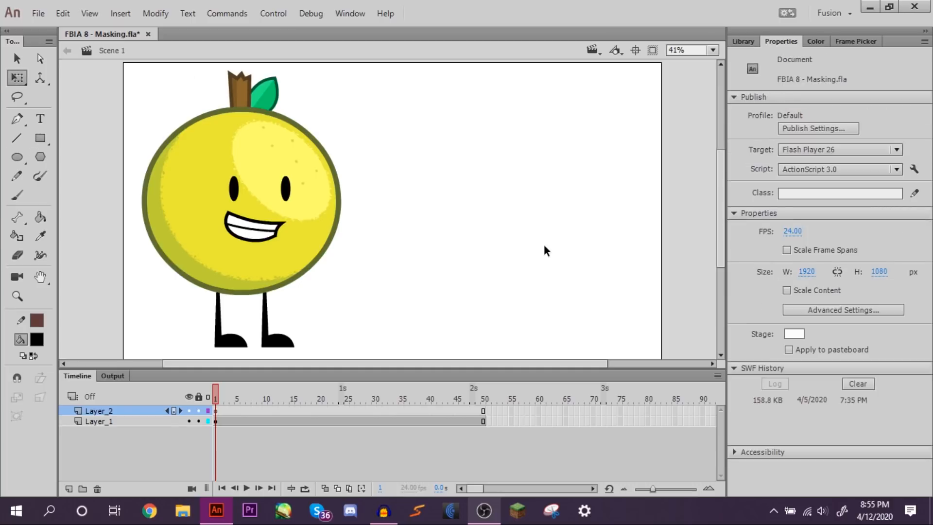
Step: Inside the Grapefruit Rig symbol, try moving the eyes and mouth past the body's right edge, and undo the move
double_click(315, 141)
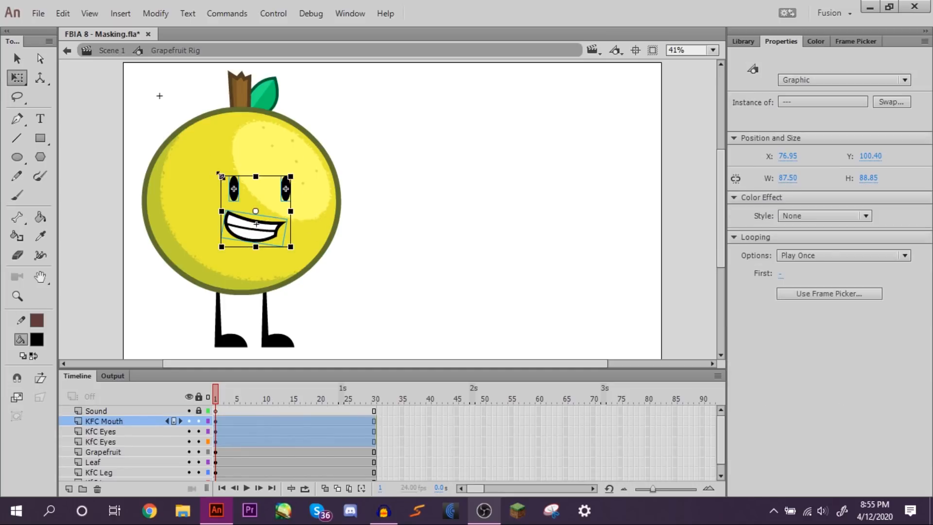
drag(248, 230, 330, 225)
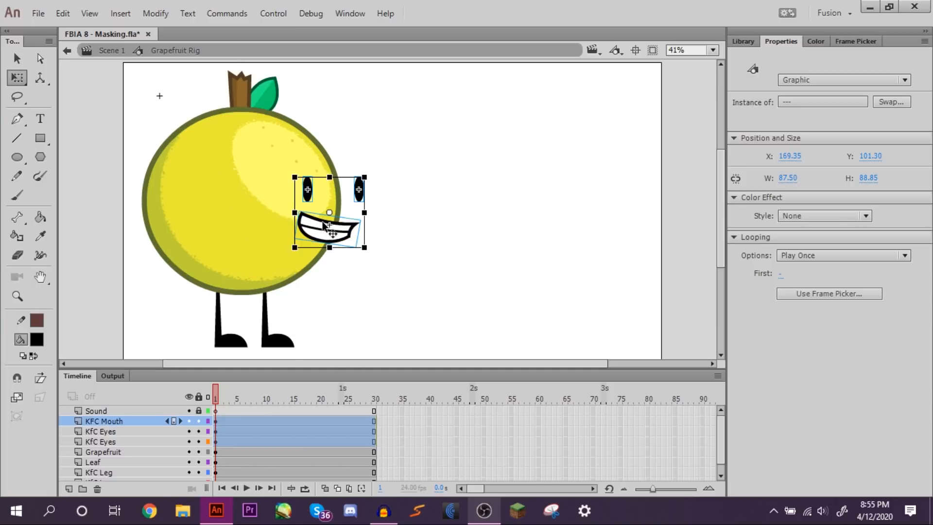
click(330, 138)
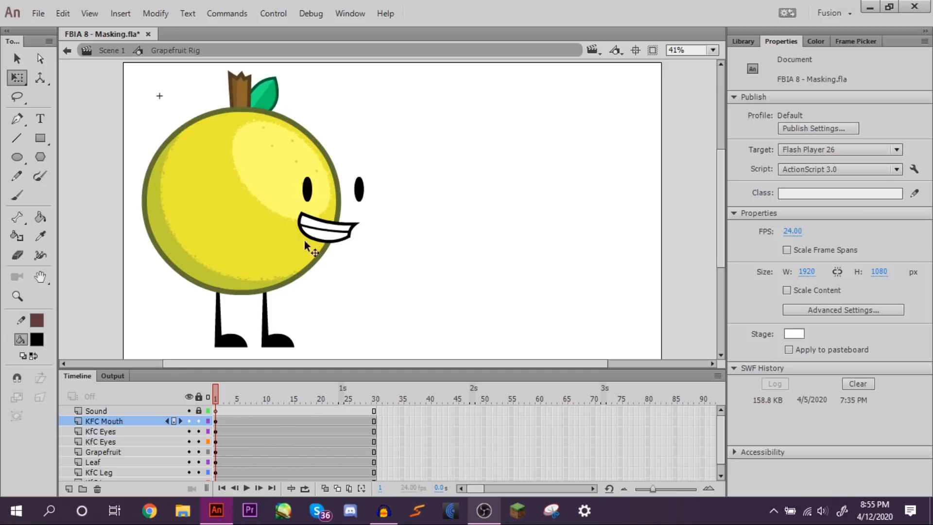
click(306, 192)
key(ctrl+z)
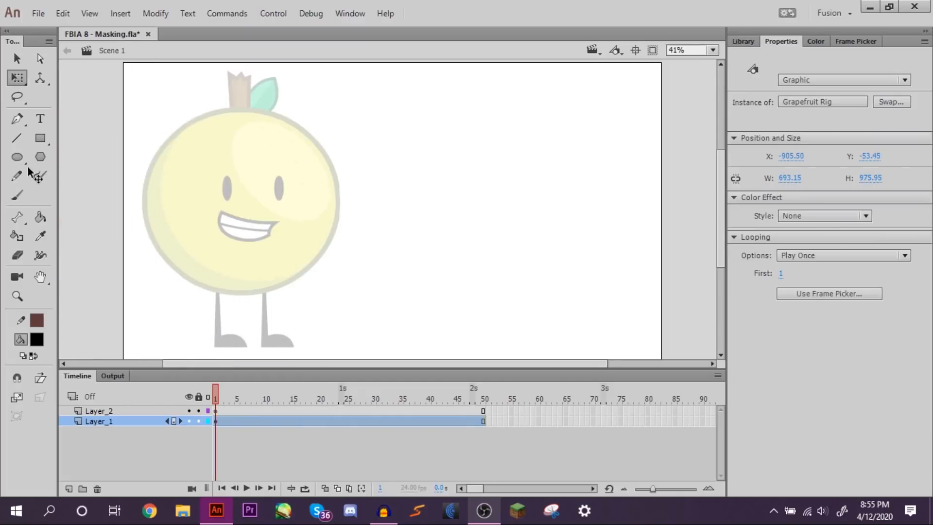
click(40, 138)
click(876, 117)
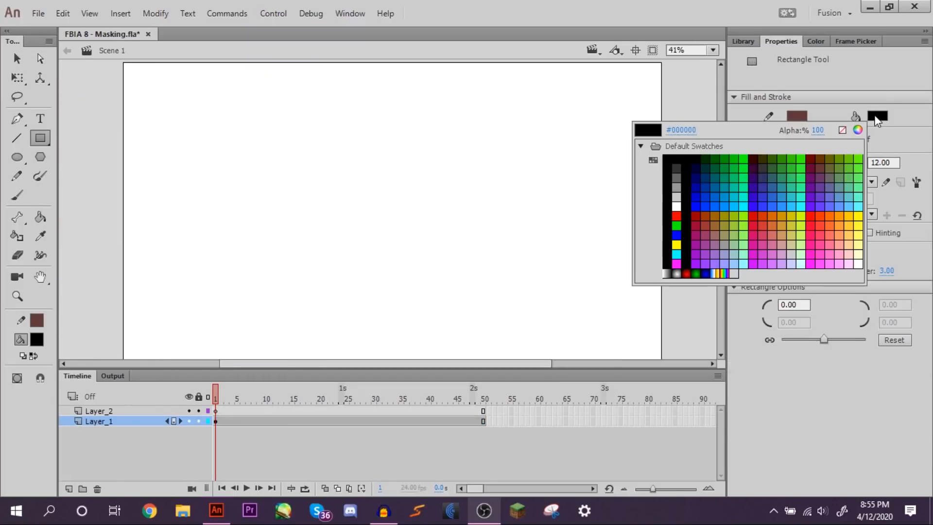
click(877, 117)
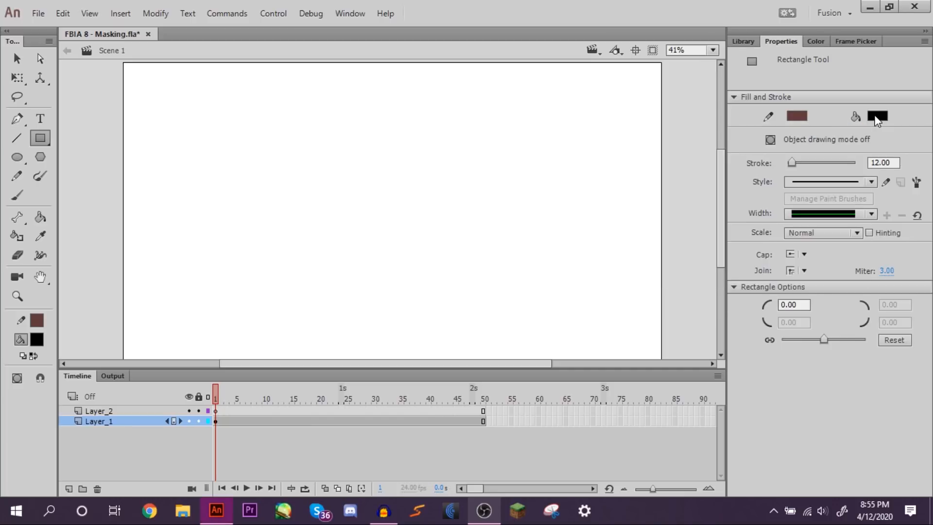
Step: Place Bitmap 1 from the library on the left part of the stage, at about X -150, Y 210
click(742, 41)
key(q)
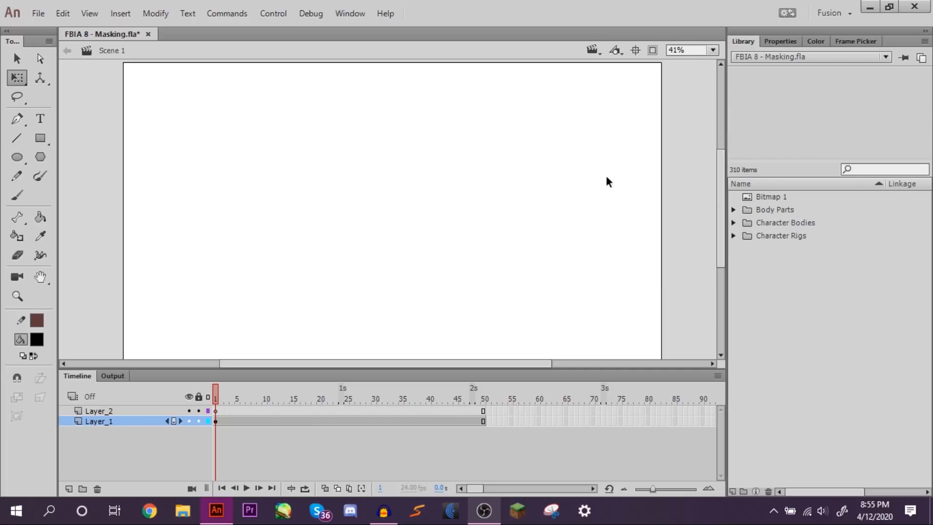
click(759, 195)
drag(261, 200, 306, 208)
click(395, 201)
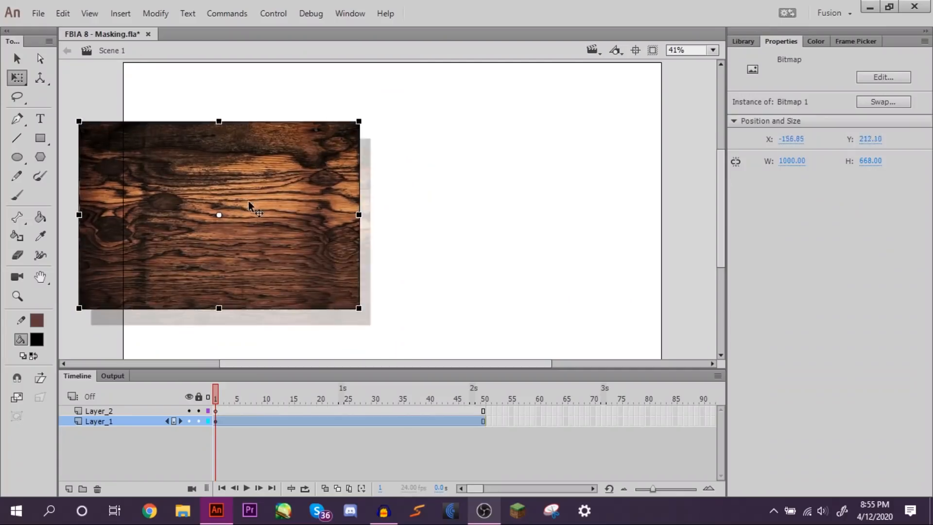
drag(249, 200, 317, 195)
key(Escape)
Step: Draw a brown rectangle without stroke, about 840 by 689 px, to the right of the wood bitmap
click(40, 138)
click(877, 115)
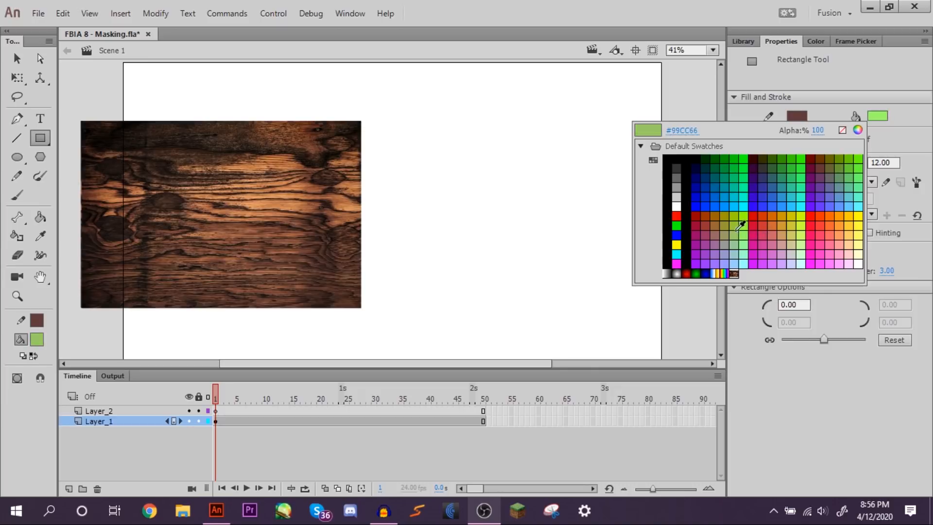
click(719, 224)
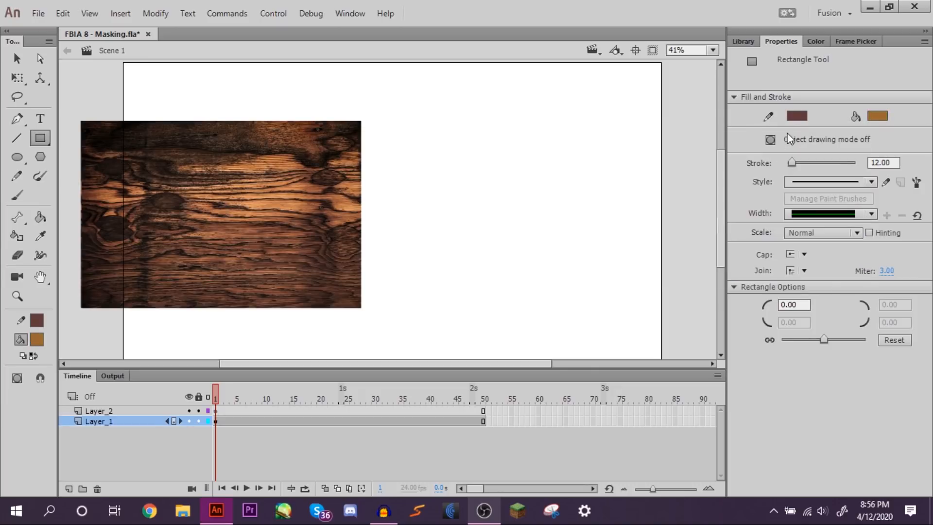
click(797, 115)
click(761, 130)
drag(404, 117, 640, 310)
key(q)
click(582, 121)
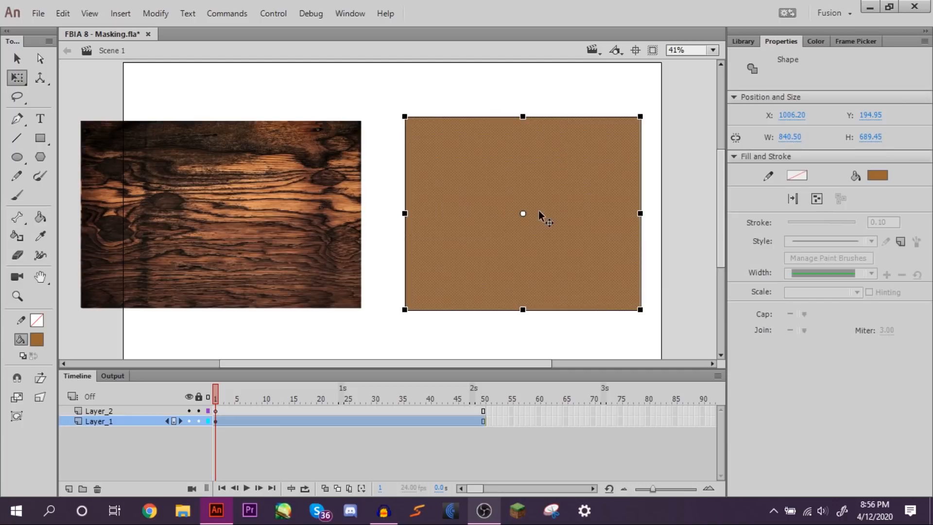
Step: Convert the wood bitmap and the brown rectangle together into a movie clip symbol named Wood Floor
click(334, 170)
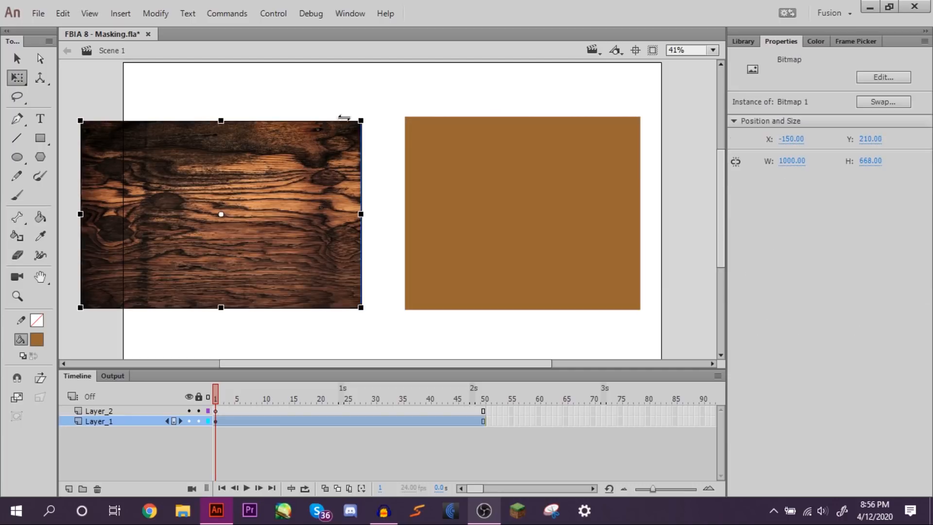
click(509, 165)
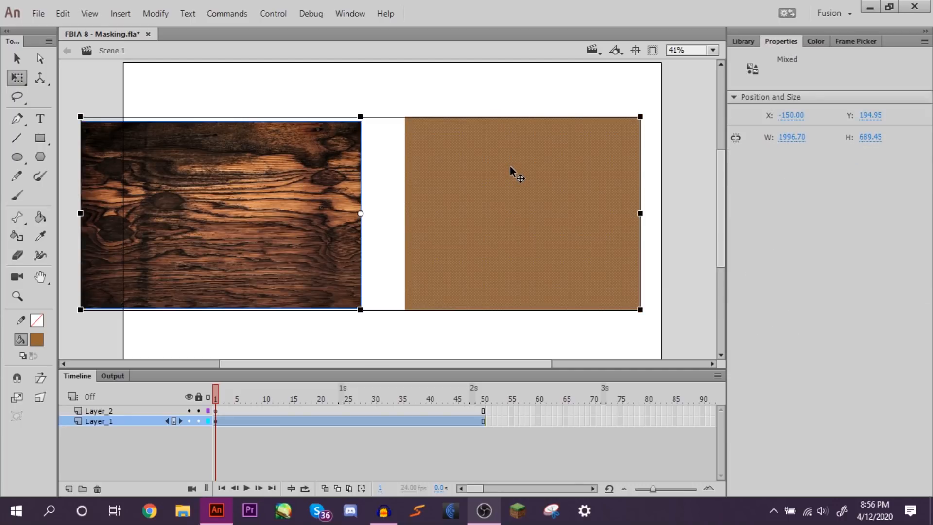
right_click(509, 165)
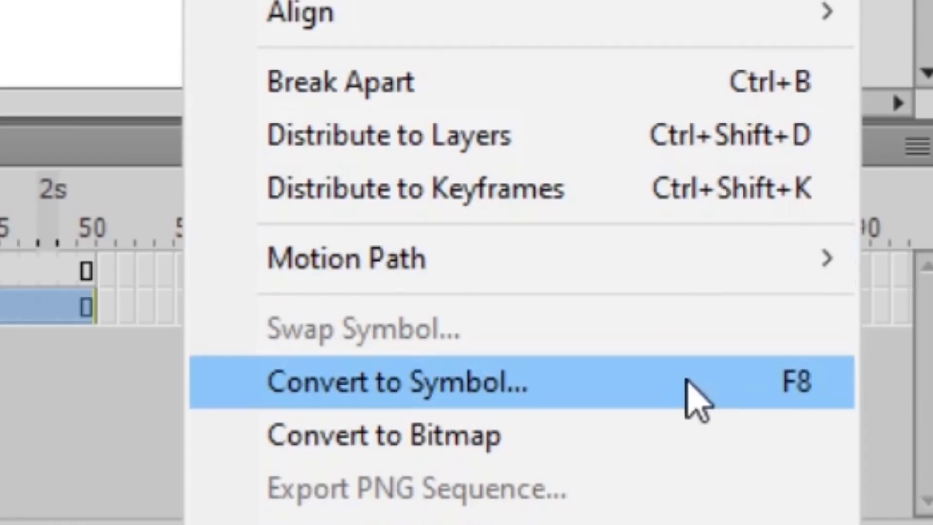
click(695, 396)
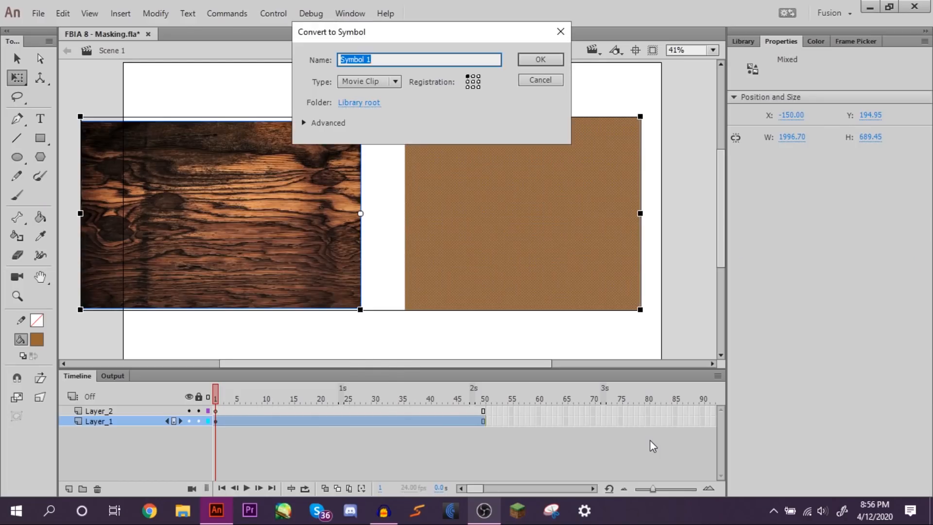
text(Wood F)
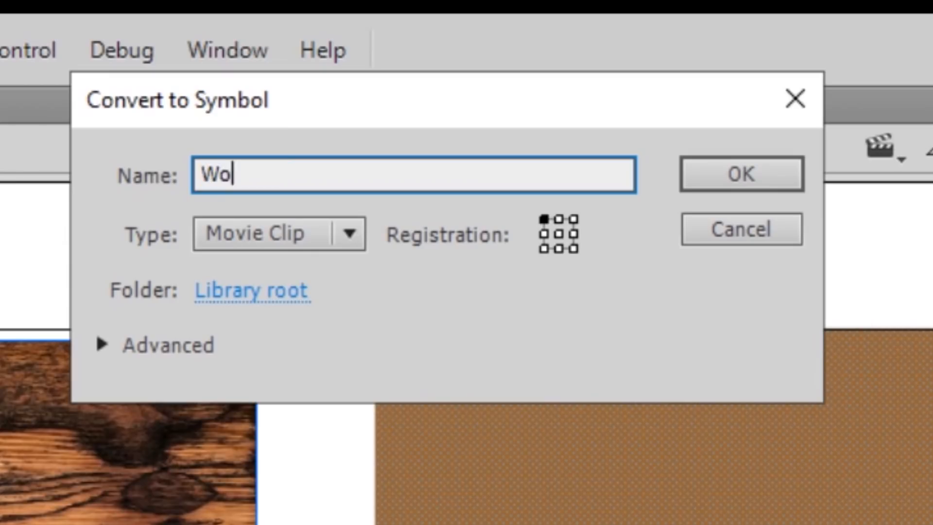
text(loor)
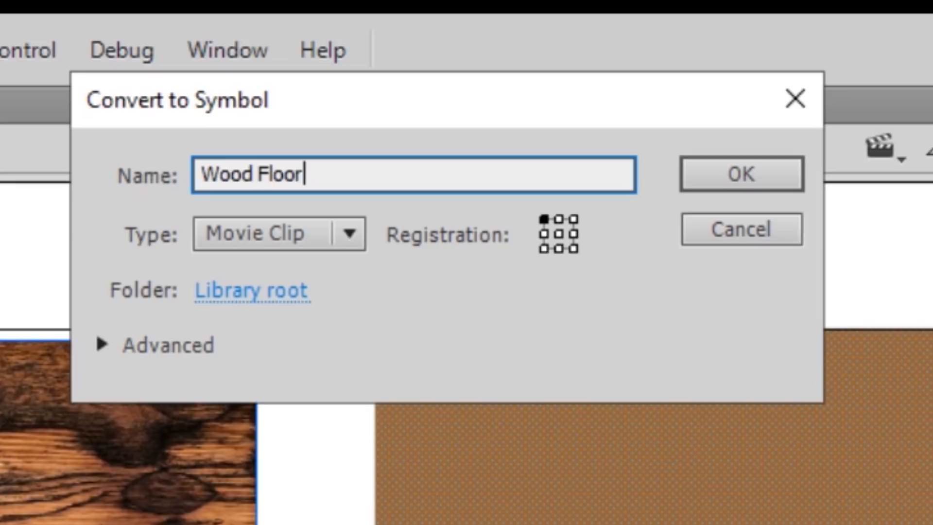
key(Return)
Step: Inside the Wood Floor symbol, distribute the brown rectangle and the wood bitmap to separate layers
double_click(559, 227)
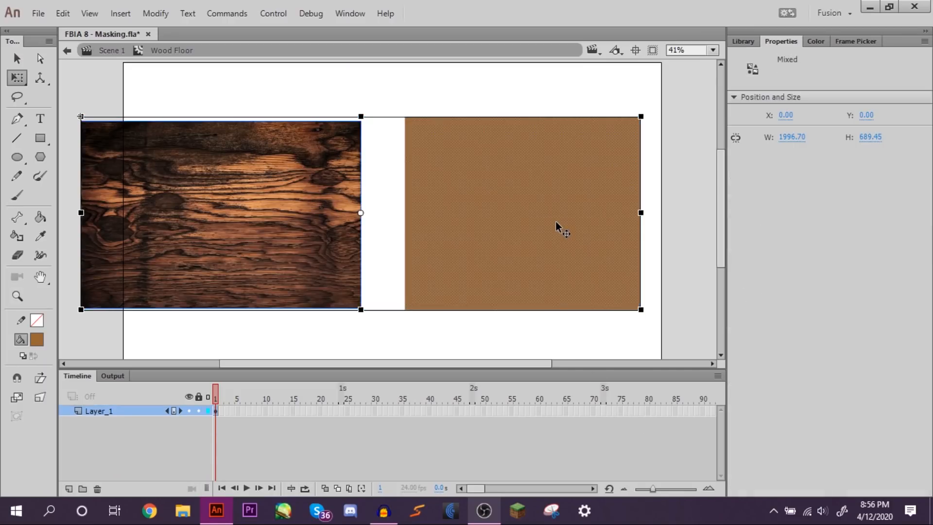
click(520, 103)
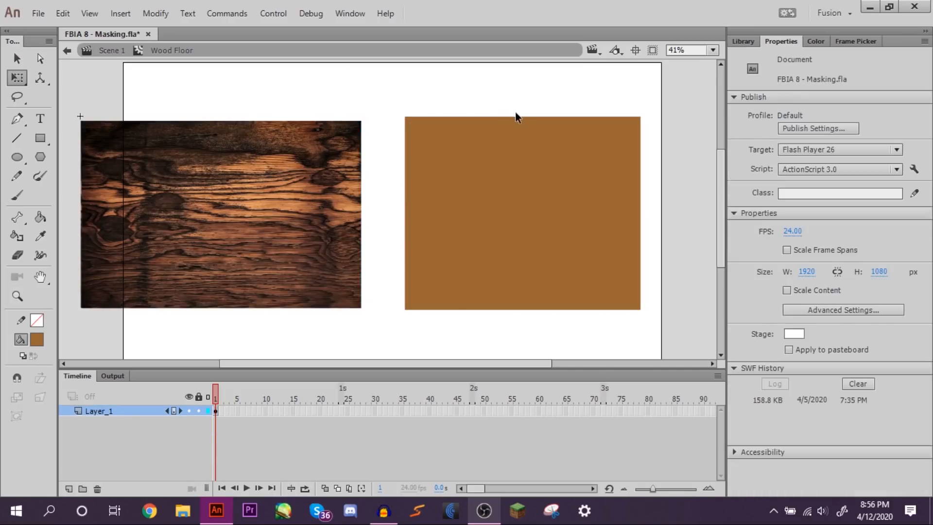
click(475, 154)
right_click(490, 182)
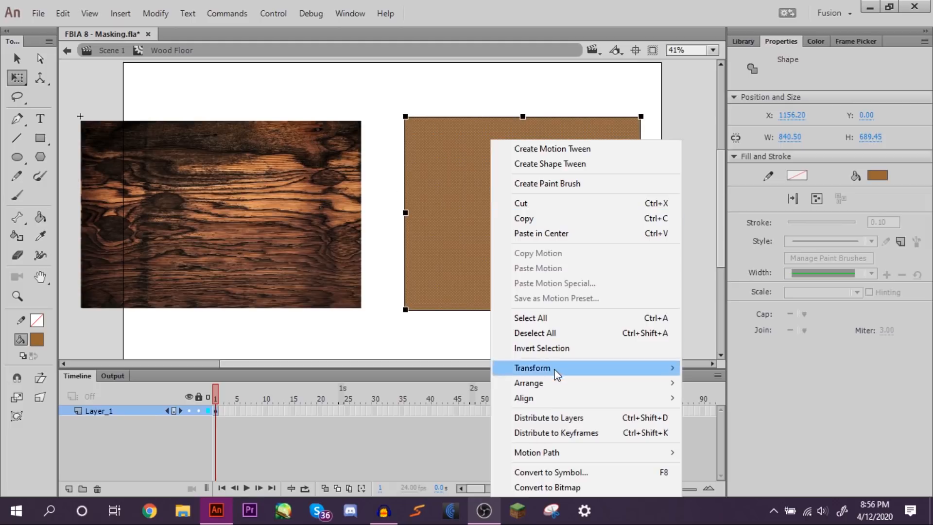
click(551, 414)
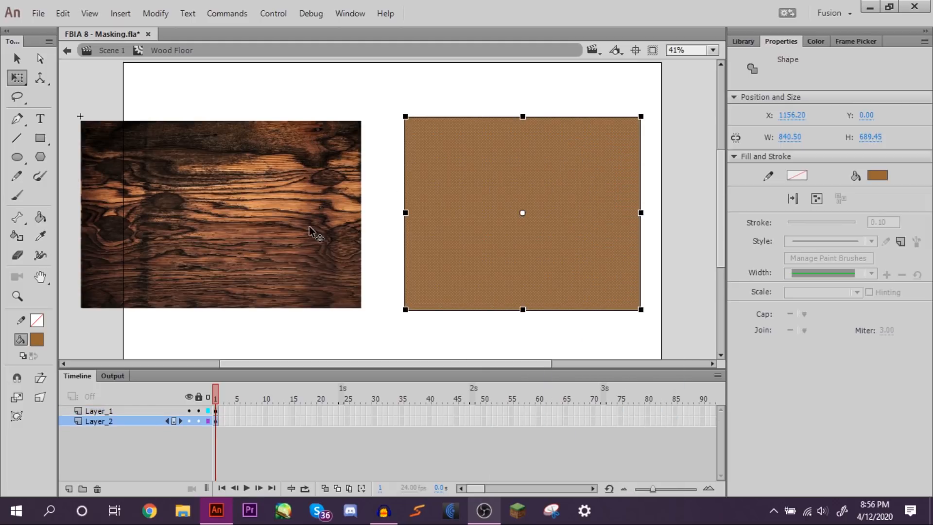
right_click(317, 250)
click(361, 332)
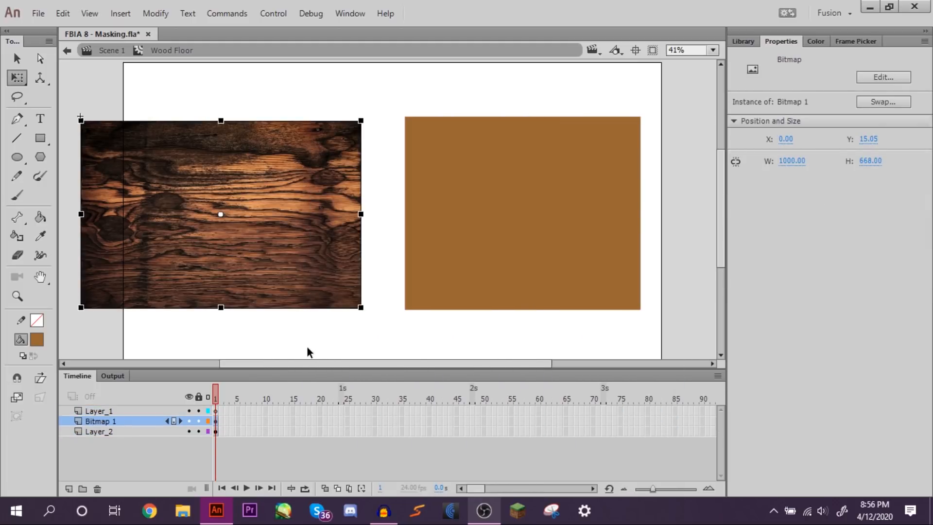
Step: Delete the empty Layer_1 and move the wood bitmap to about X 139, Y 54
right_click(110, 411)
click(163, 148)
drag(281, 170, 321, 182)
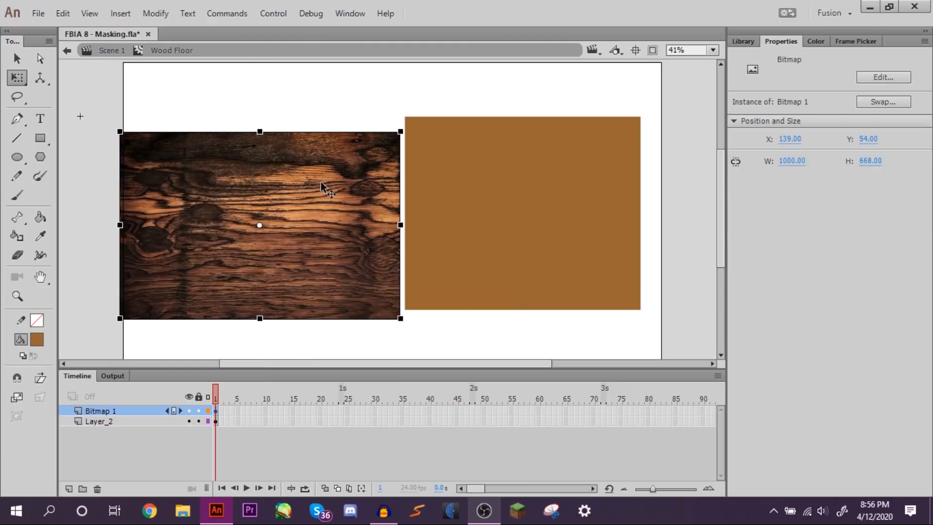
Step: Convert the wood bitmap into a movie clip symbol named Wood Texture symbol
right_click(340, 162)
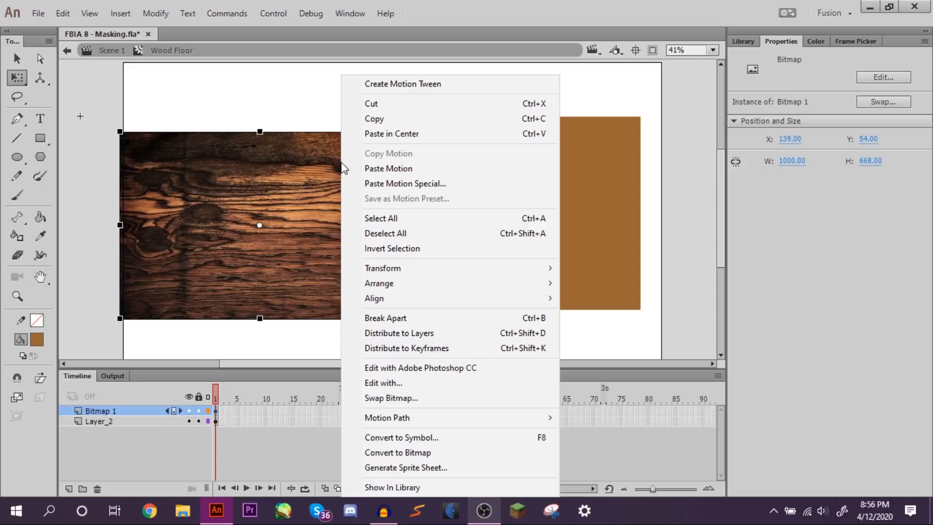
click(487, 437)
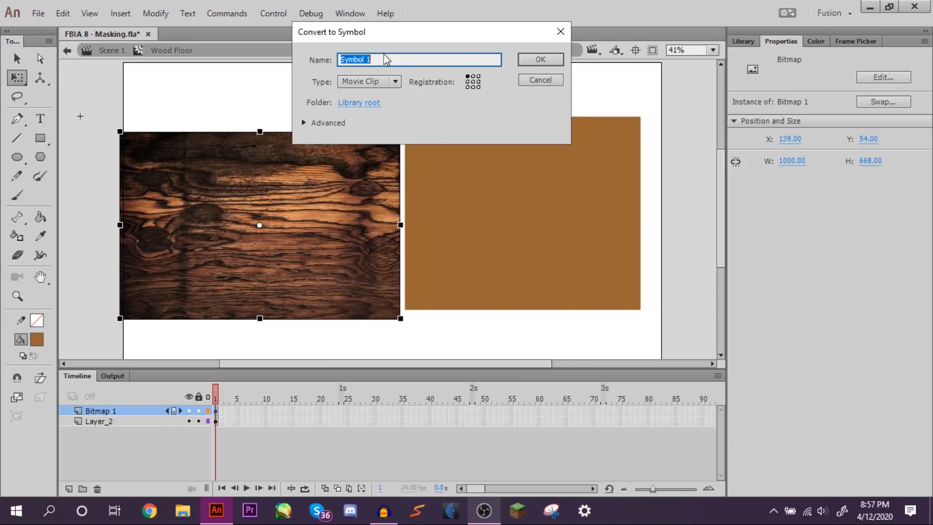
text(Wood Texture )
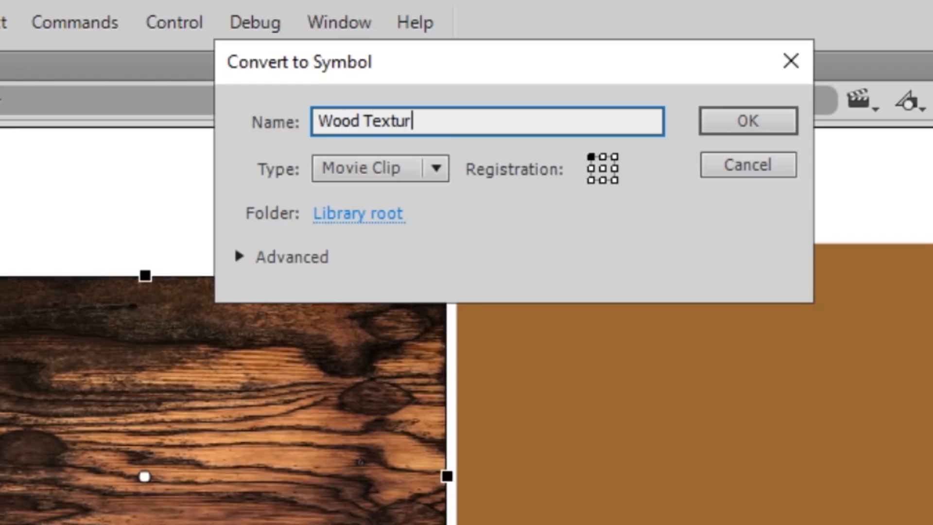
text(symbol)
key(Return)
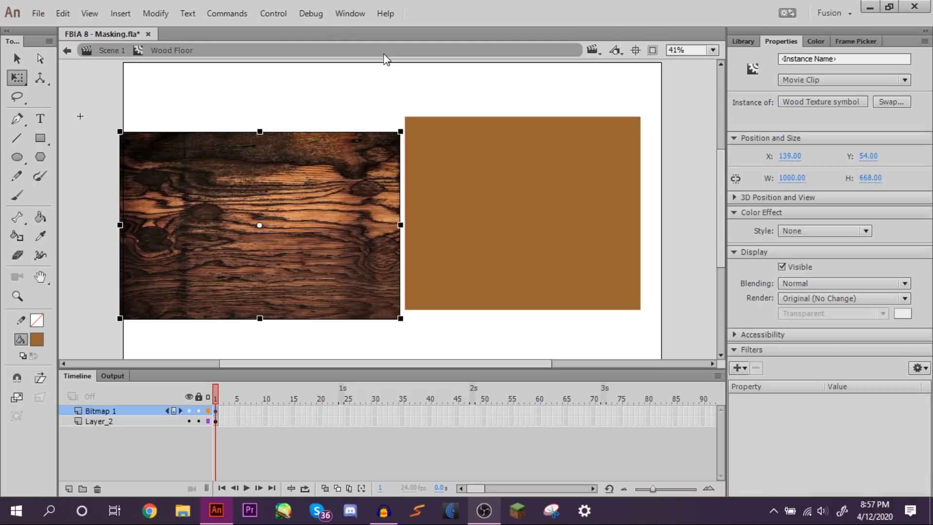
Step: Nudge the wood texture to about X 119.5, Y 44 and rename Layer_2 to shape
drag(374, 175, 369, 173)
click(426, 85)
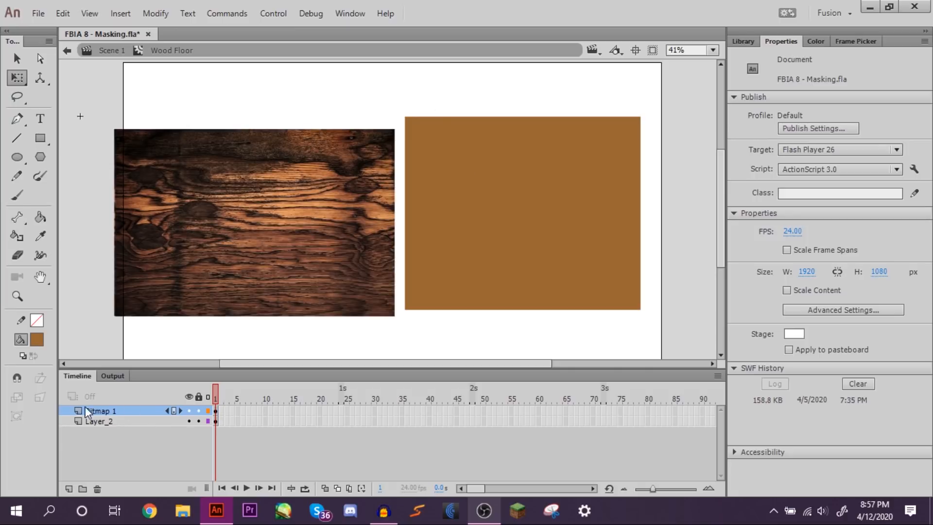
double_click(99, 420)
text(sha)
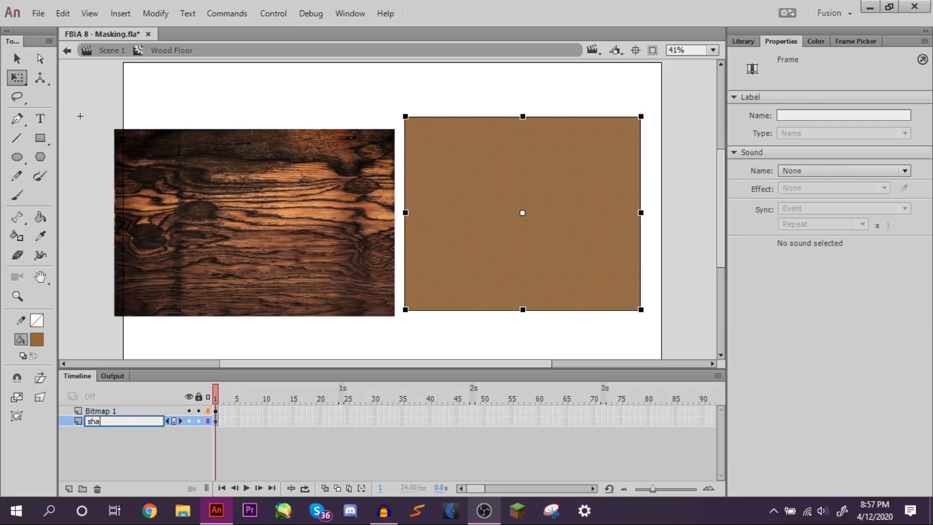
text(pe)
key(Return)
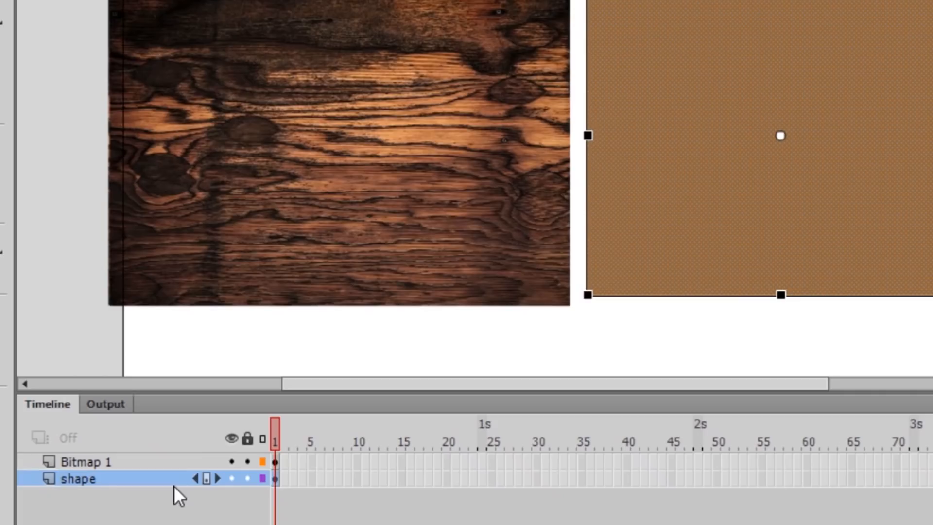
Step: Duplicate the shape layer, placing the copy above Bitmap 1 with the name mask
right_click(164, 477)
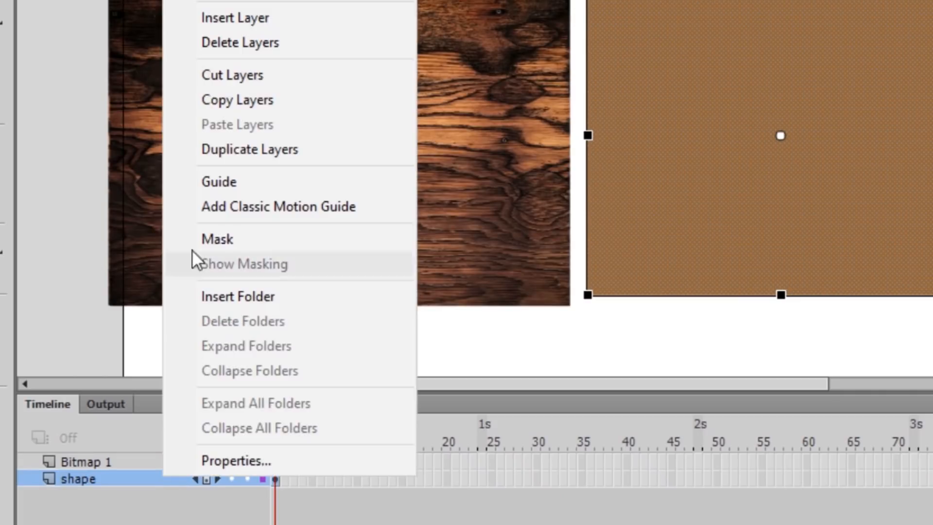
click(250, 151)
drag(106, 485, 102, 452)
double_click(103, 462)
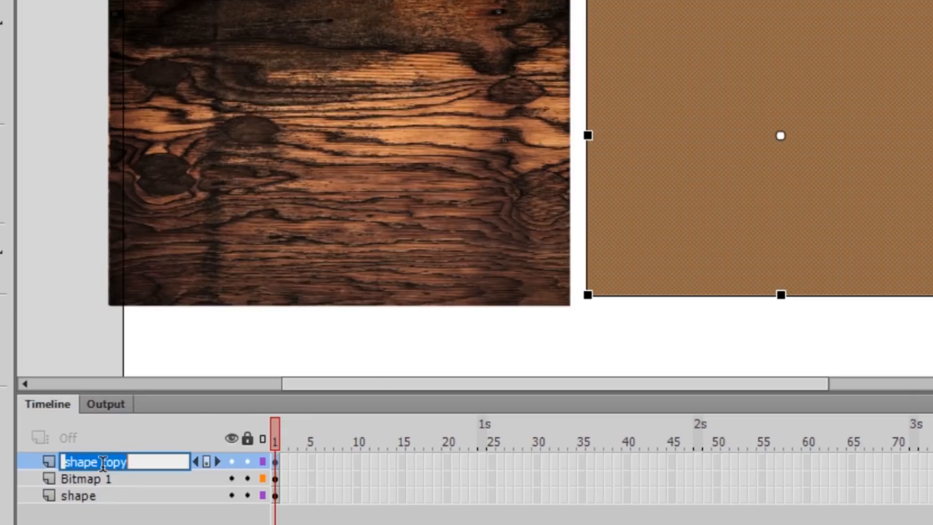
text(mask)
key(Return)
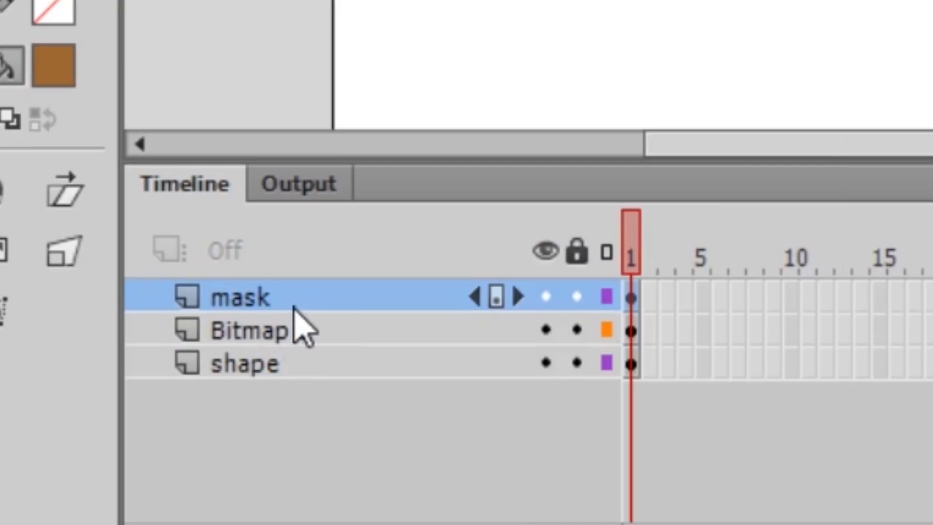
Step: Change the fill of the mask layer's rectangle to red #FF0000
click(437, 330)
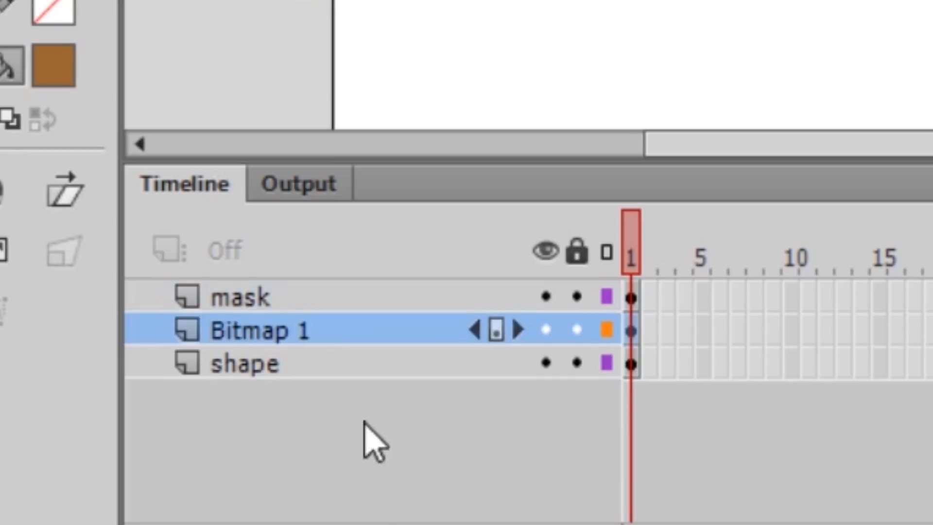
click(296, 296)
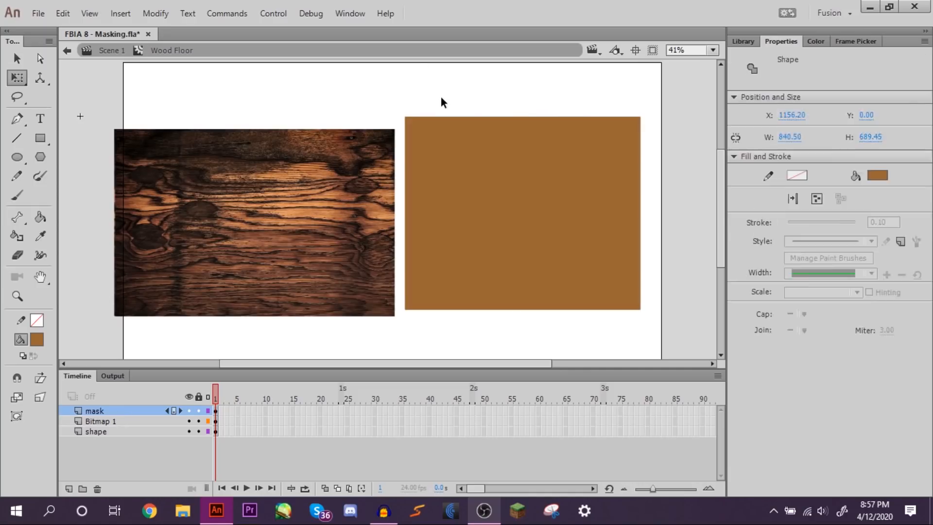
click(442, 102)
click(523, 200)
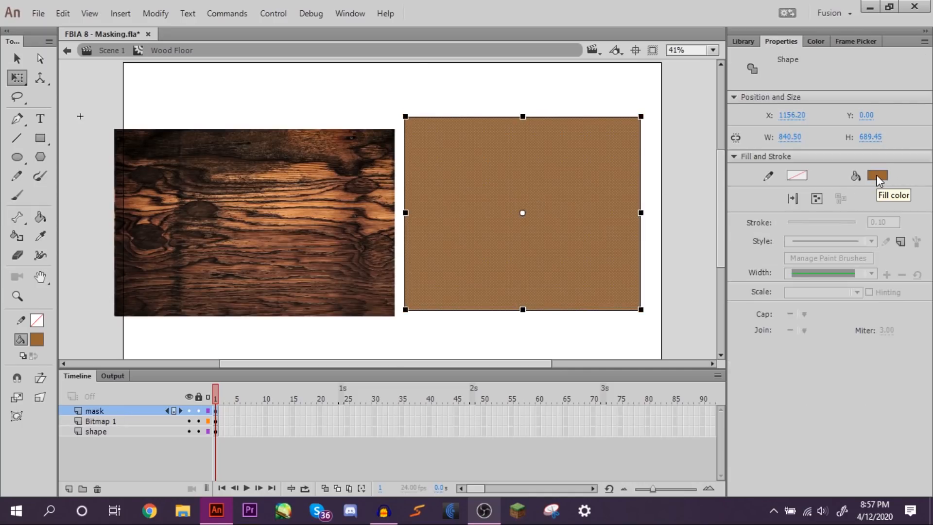
click(877, 176)
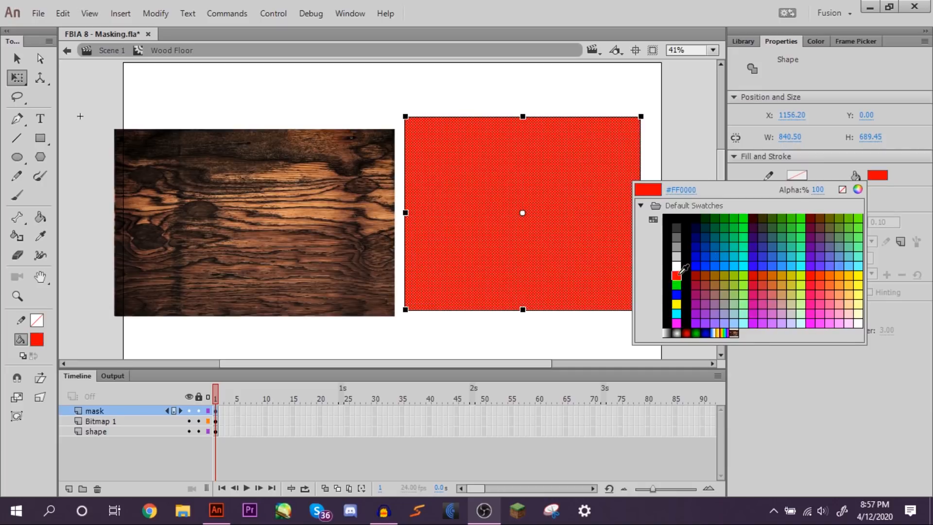
click(676, 275)
click(306, 339)
mouse_move(189, 410)
mouse_down()
mouse_move(189, 421)
mouse_move(189, 410)
mouse_up()
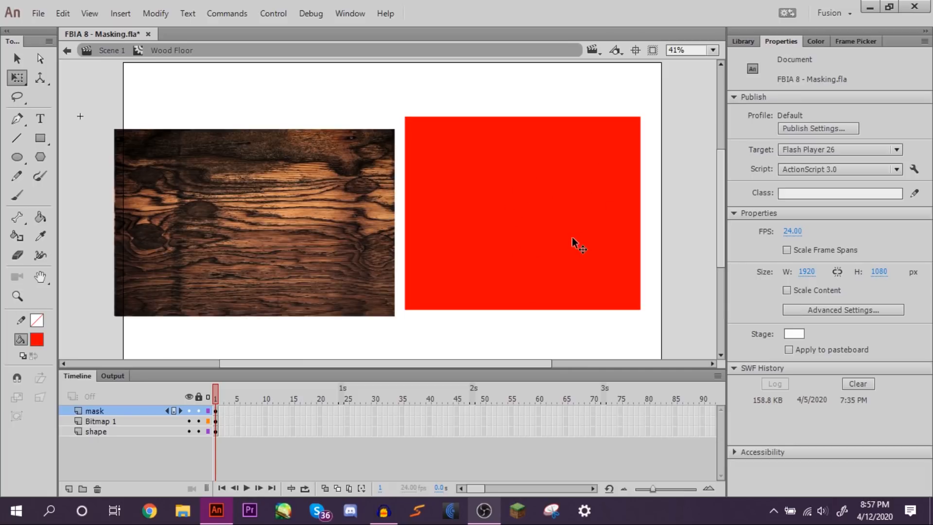
Step: Convert the mask layer into a mask for the Bitmap 1 layer
right_click(106, 412)
click(432, 98)
click(108, 421)
click(107, 411)
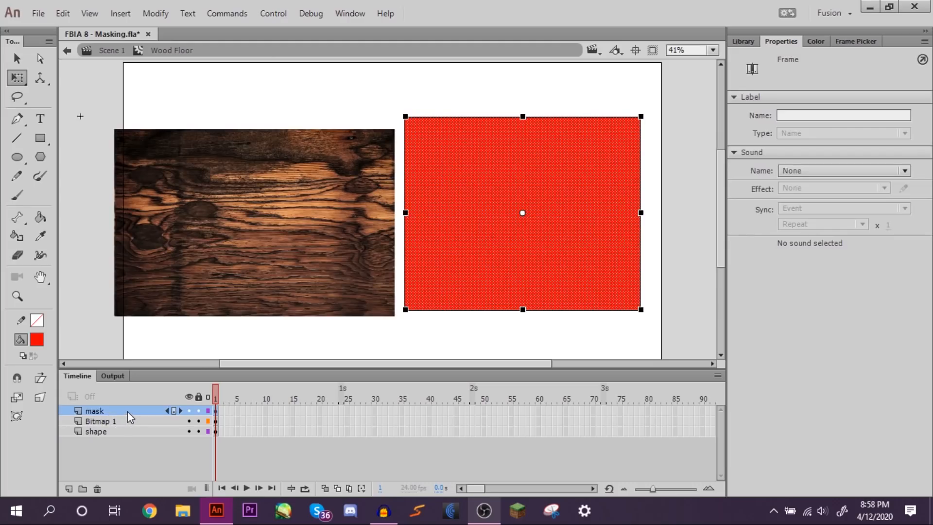
right_click(206, 368)
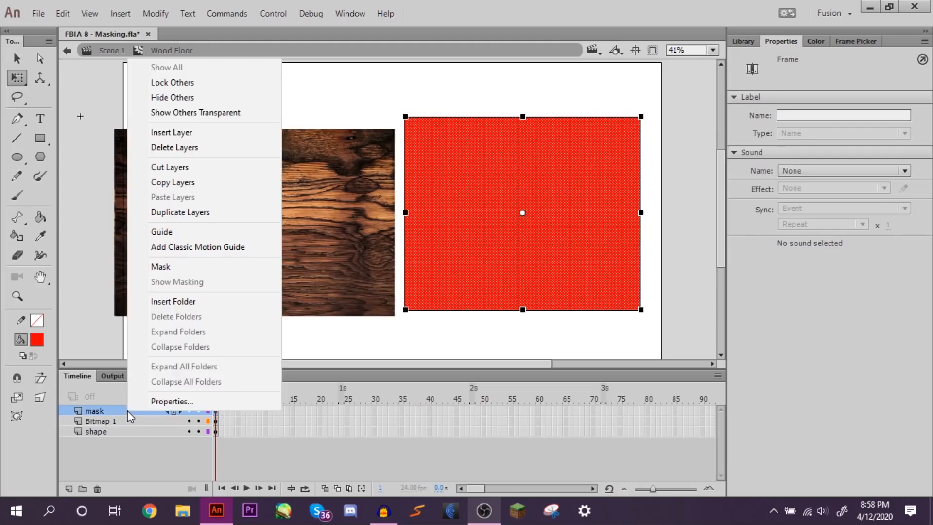
click(161, 266)
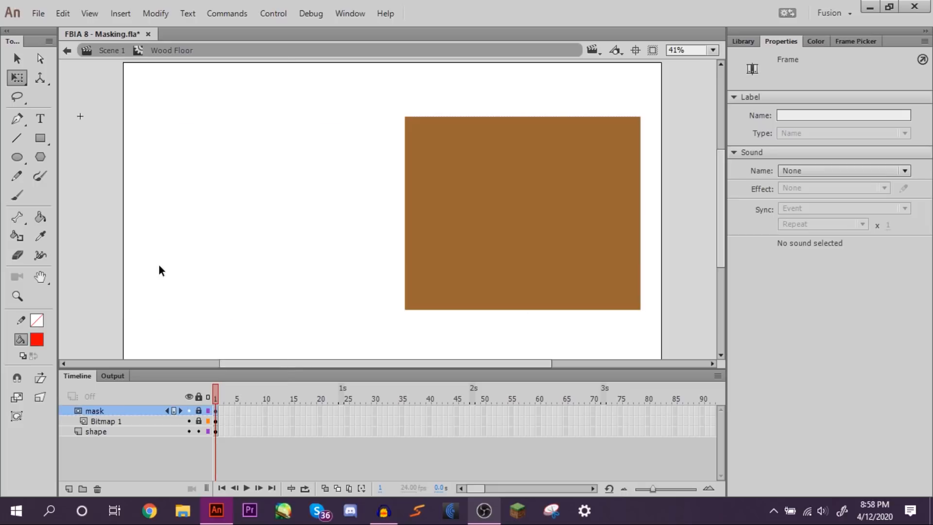
click(253, 210)
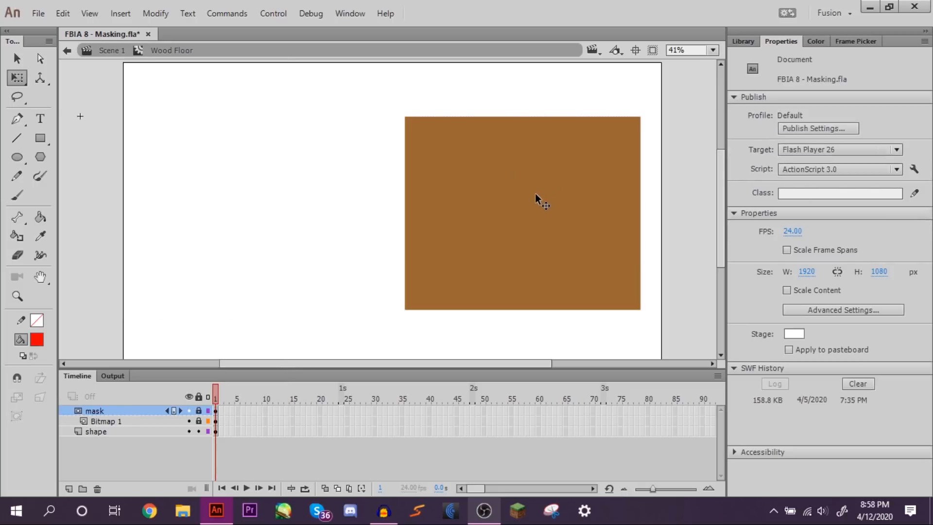
Step: Unlock the Bitmap 1 and mask layers to edit their contents
click(199, 421)
click(199, 411)
click(347, 95)
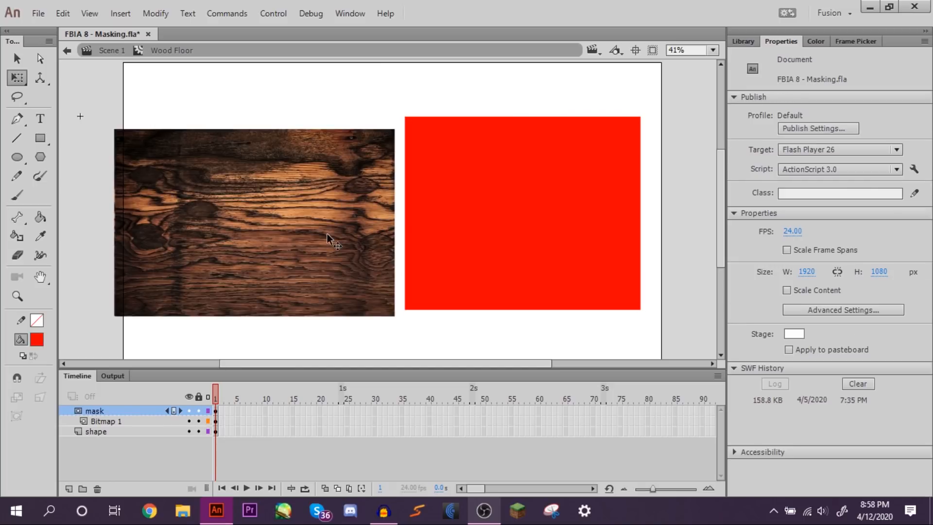
Step: Move the wood texture partly behind the red rectangle, to about X 424, Y 176, and temporarily lock all layers to preview the mask
click(354, 225)
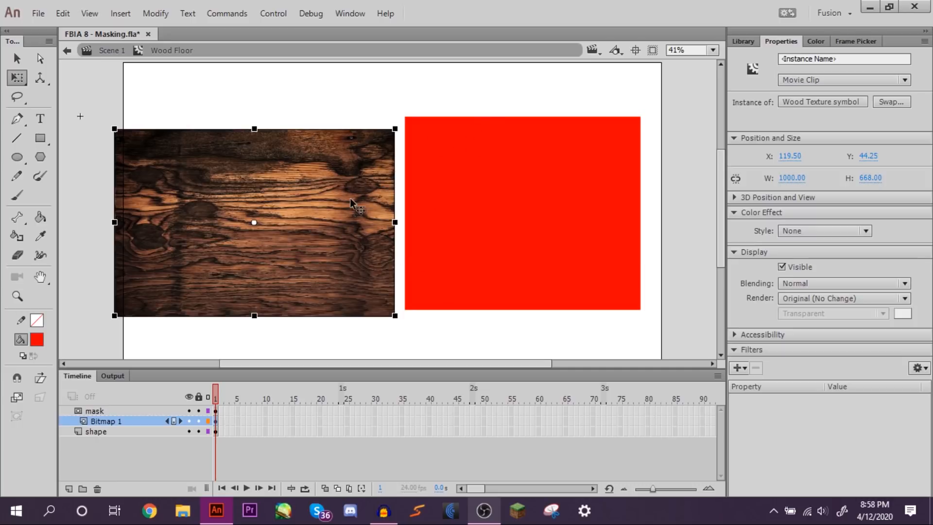
mouse_move(347, 219)
mouse_down()
mouse_move(351, 240)
mouse_move(339, 226)
mouse_up()
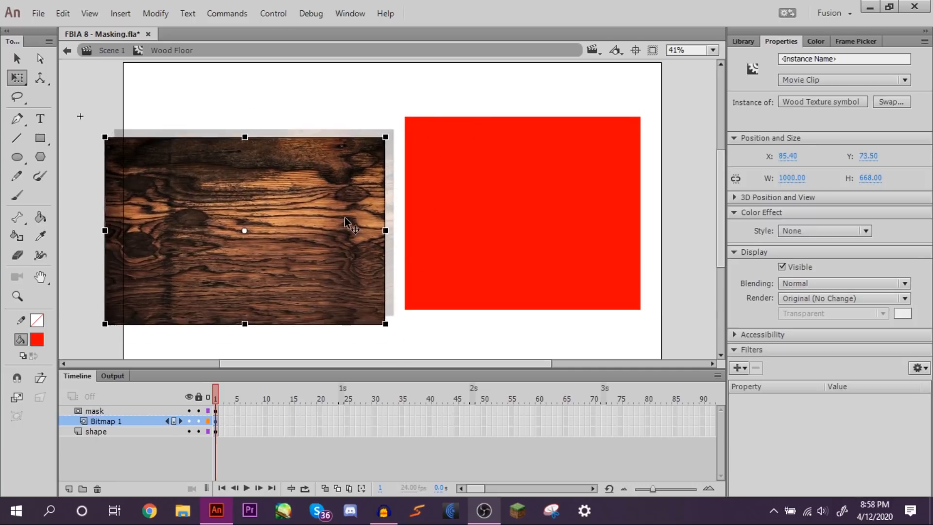
drag(338, 177, 434, 204)
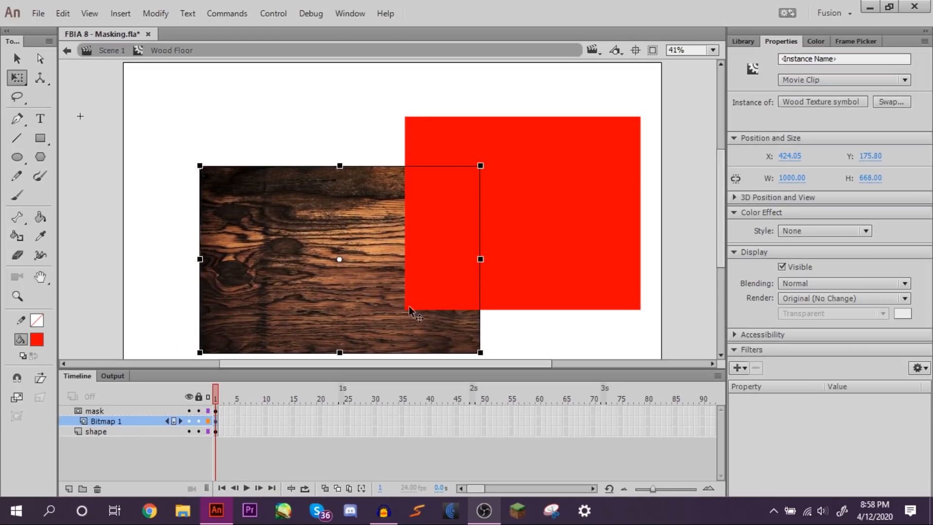
click(198, 397)
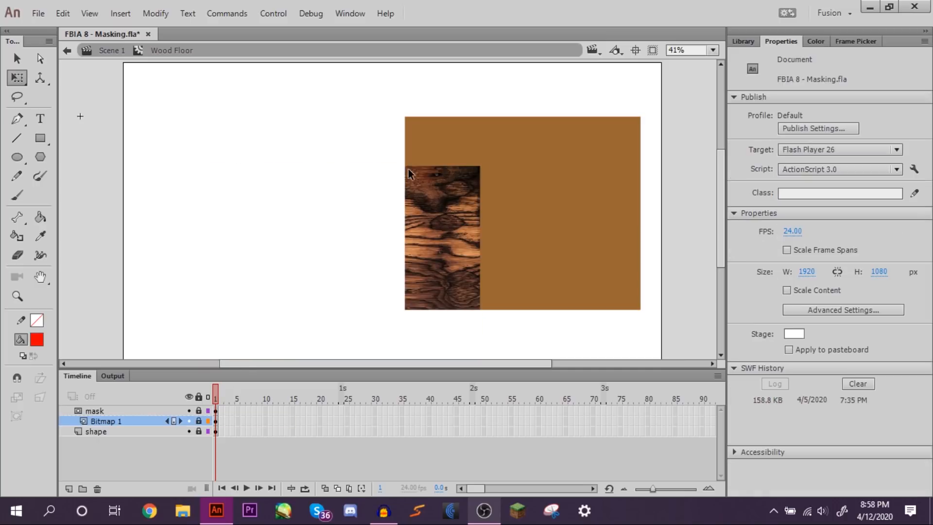
key(ctrl+z)
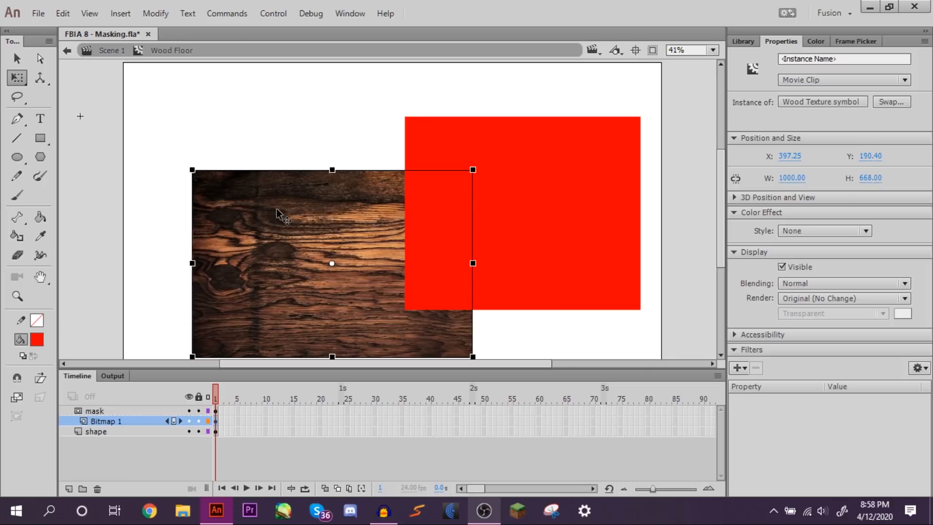
Step: Cover the red rectangle with the wood texture, about 951 by 761 px at X 1096.5, Y -41.9, and lock all layers to preview the mask
drag(287, 219, 479, 171)
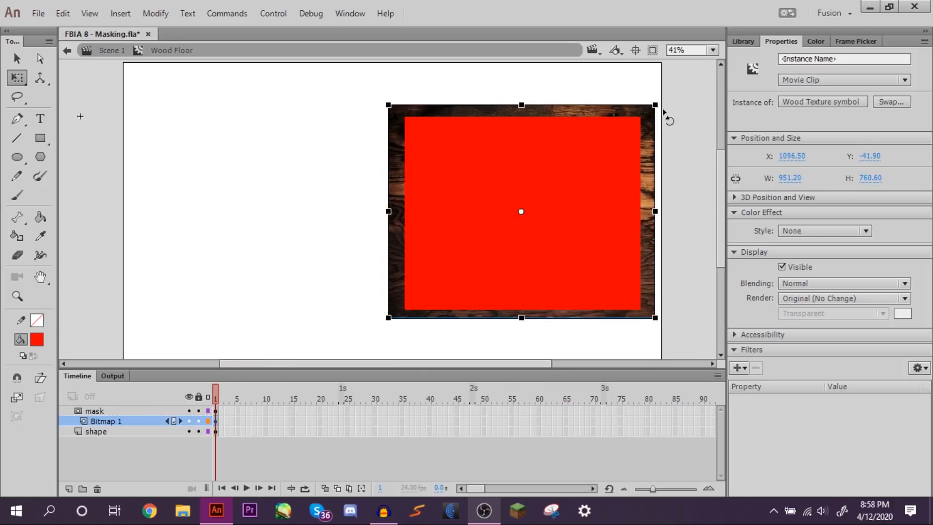
click(340, 296)
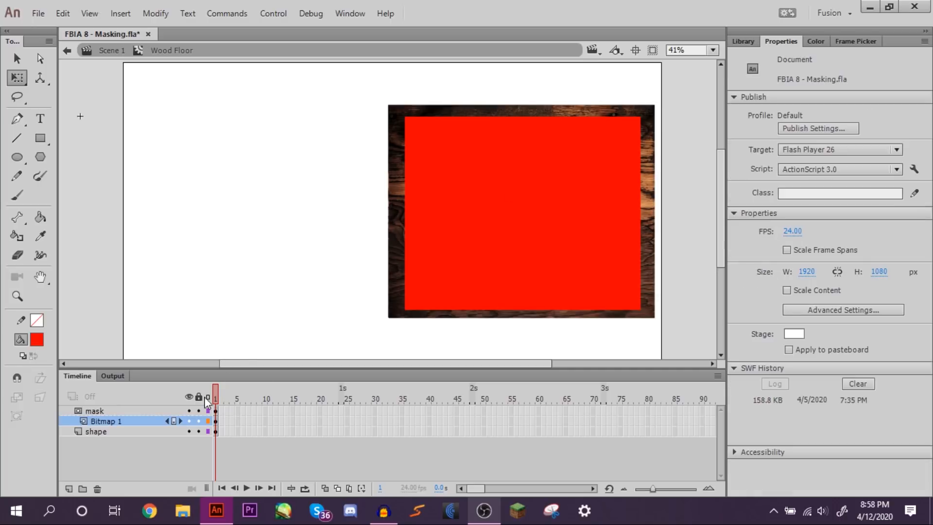
click(196, 397)
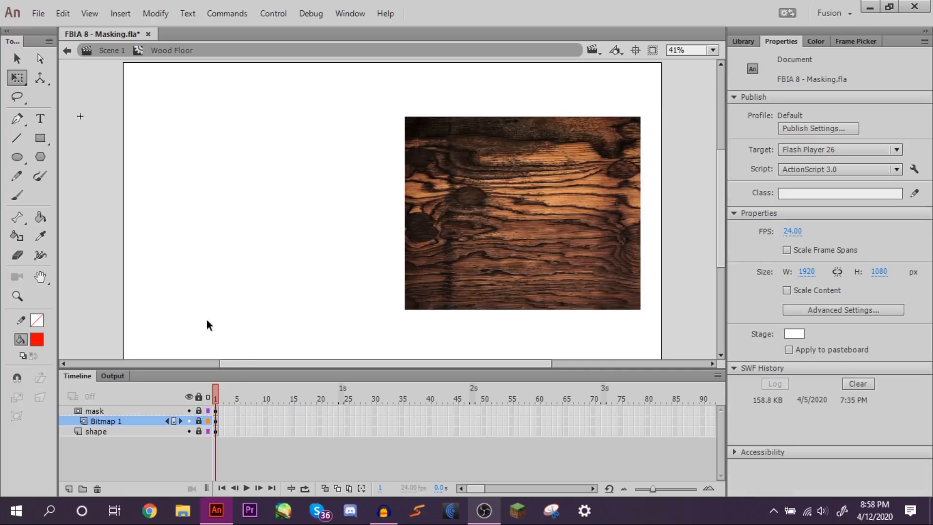
click(198, 397)
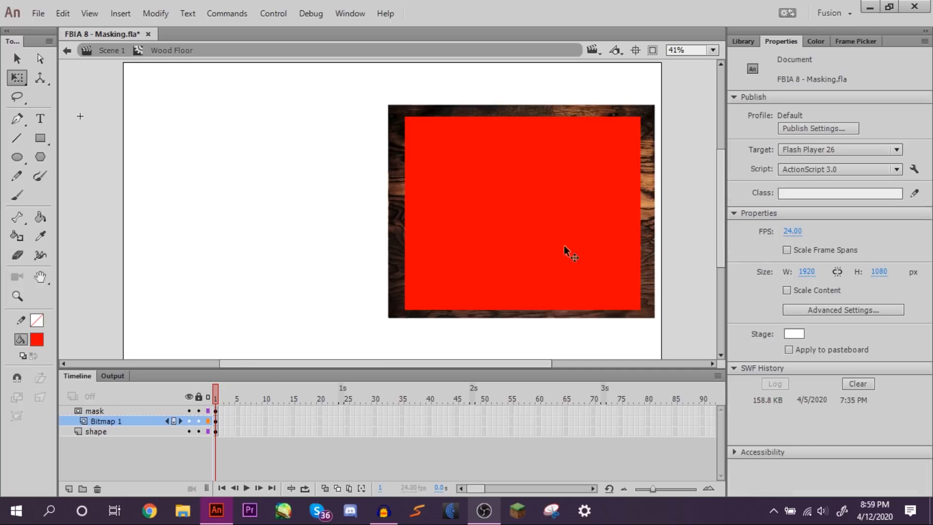
click(198, 397)
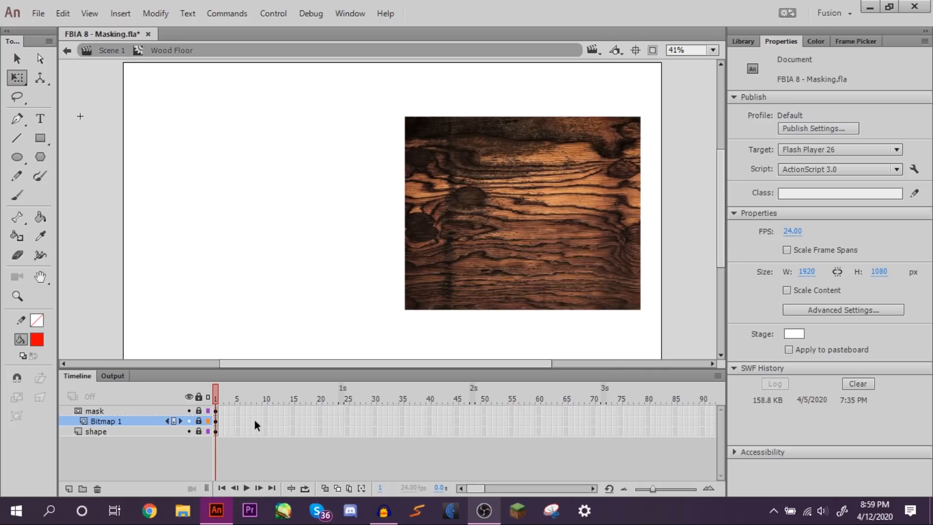
Step: Unlock the Bitmap 1 layer and display the mask layer as an outline
click(199, 420)
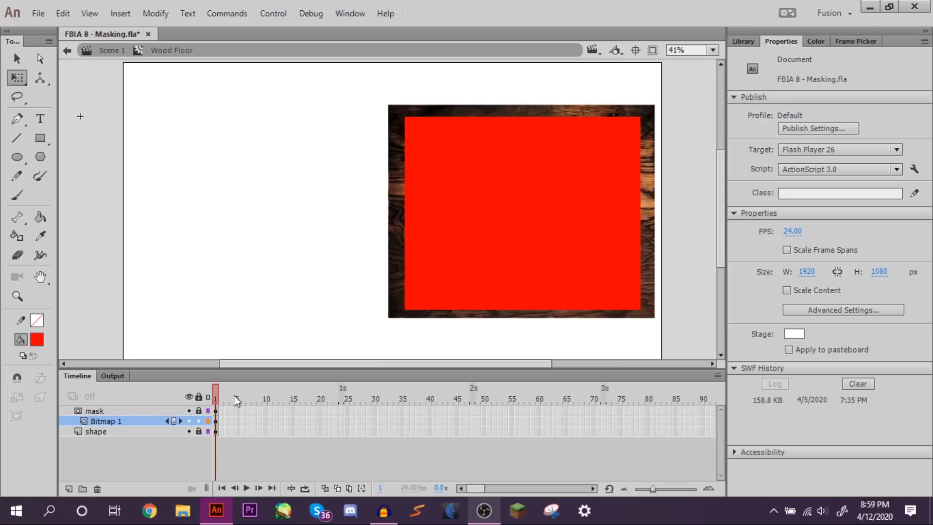
click(646, 174)
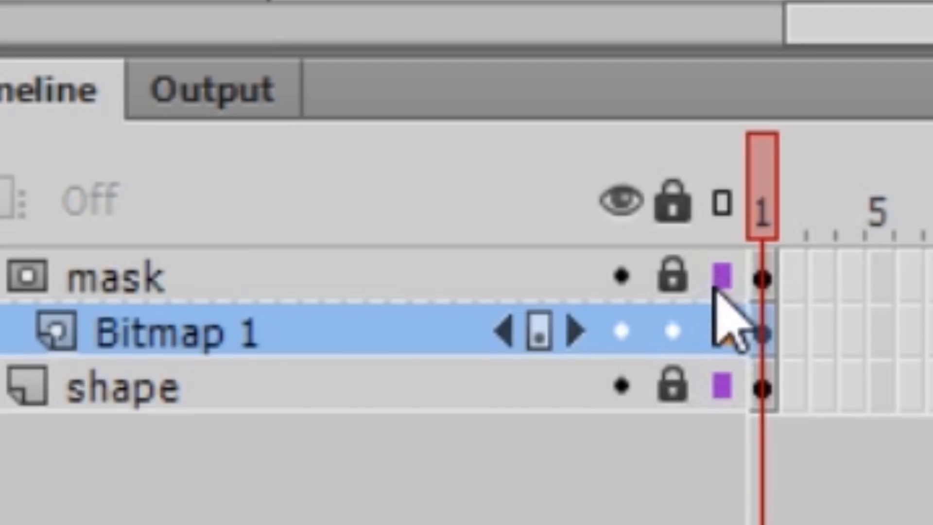
click(721, 274)
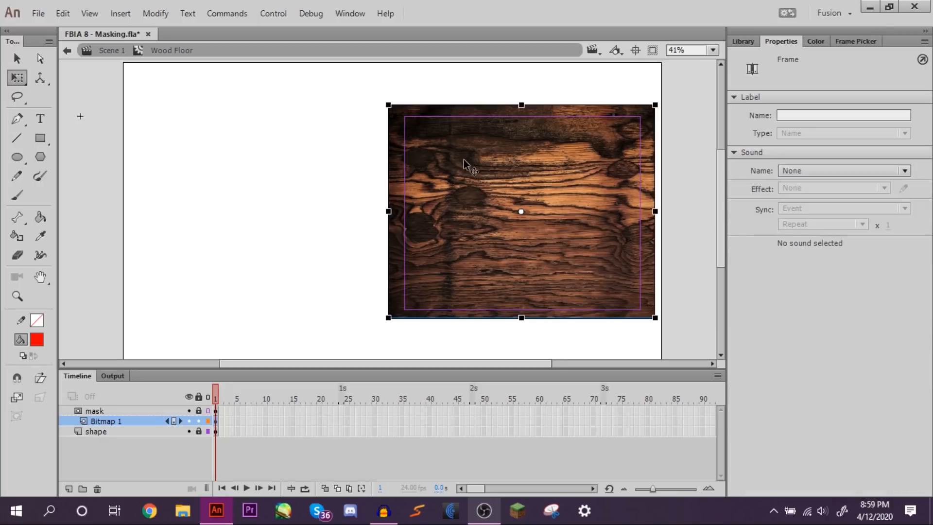
Step: Apply an Alpha color effect to make the wood texture semi-transparent over the brown shape, and lock all layers to apply the mask
click(553, 176)
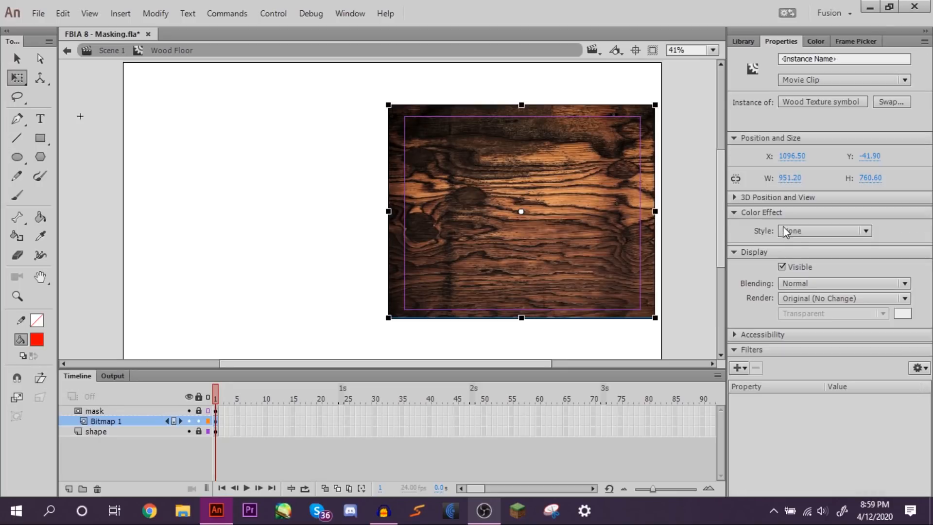
click(807, 230)
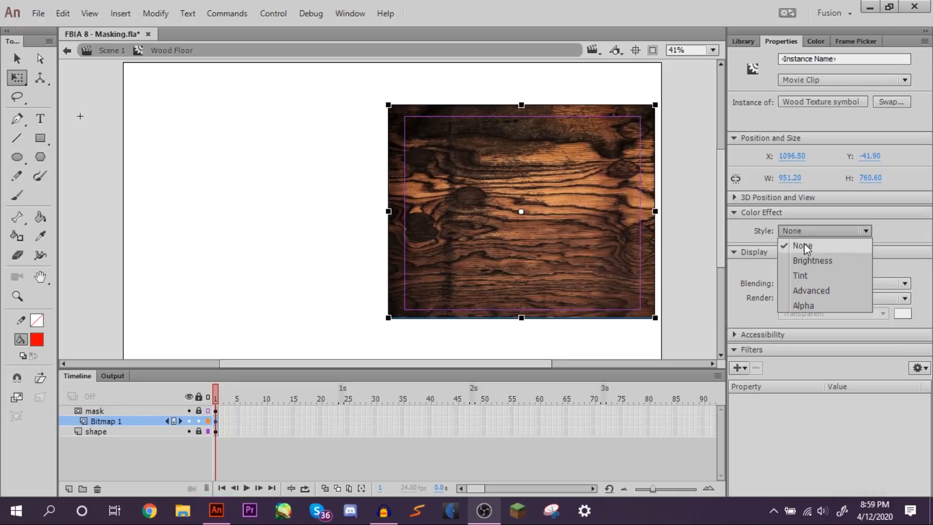
click(904, 244)
click(852, 229)
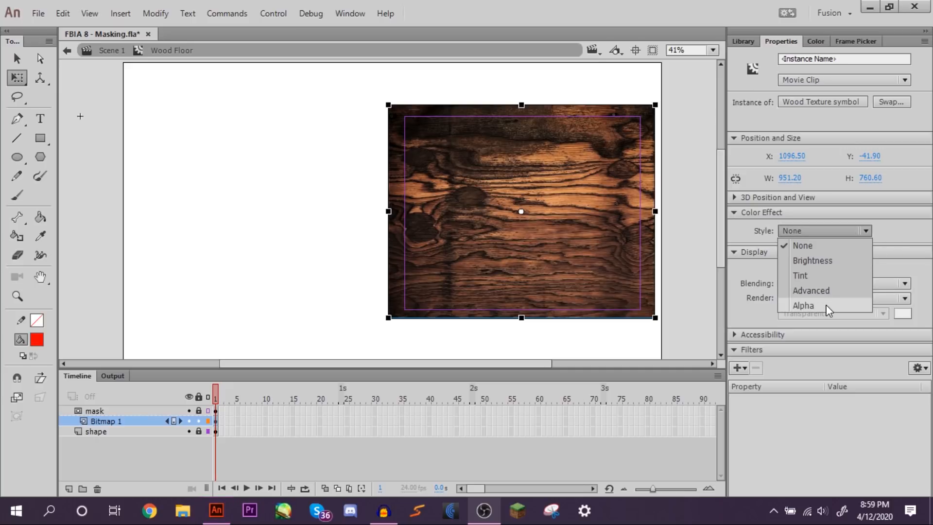
click(828, 306)
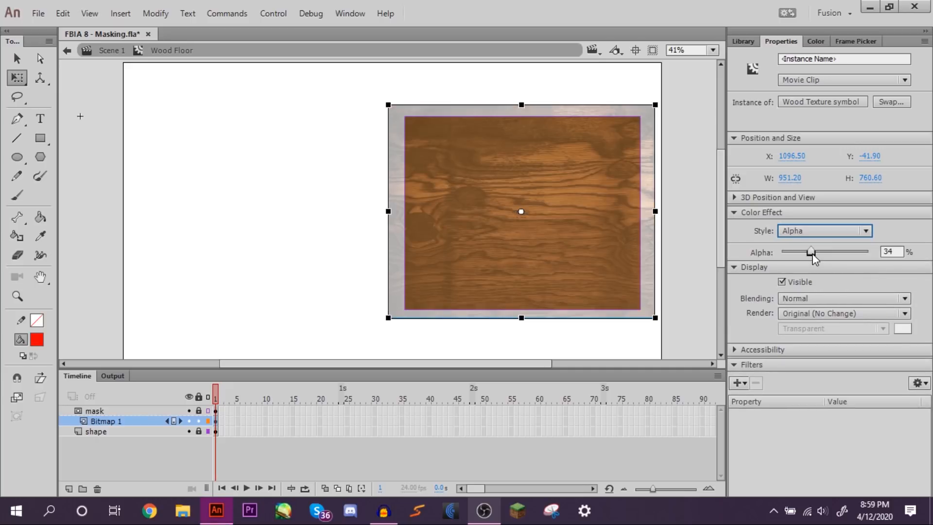
mouse_move(810, 253)
mouse_down()
mouse_move(858, 253)
mouse_move(811, 253)
mouse_move(825, 251)
mouse_up()
click(696, 183)
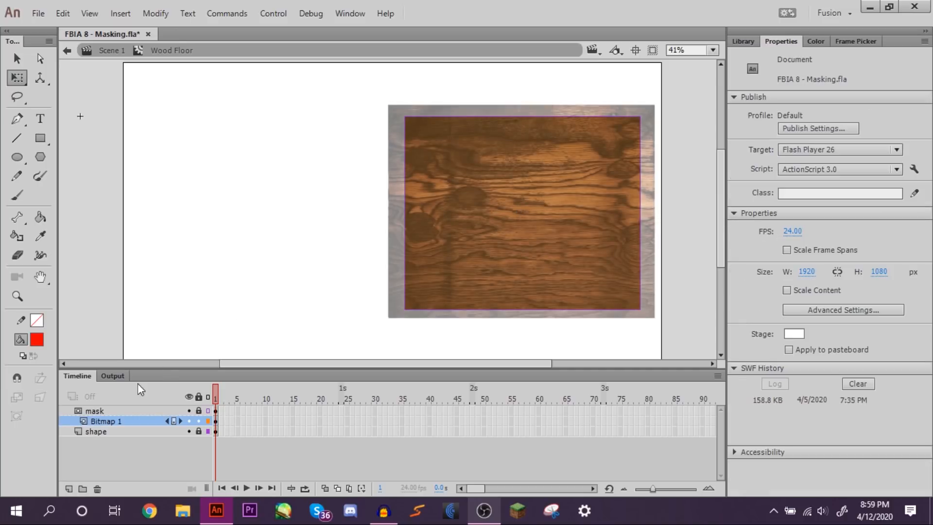
click(197, 398)
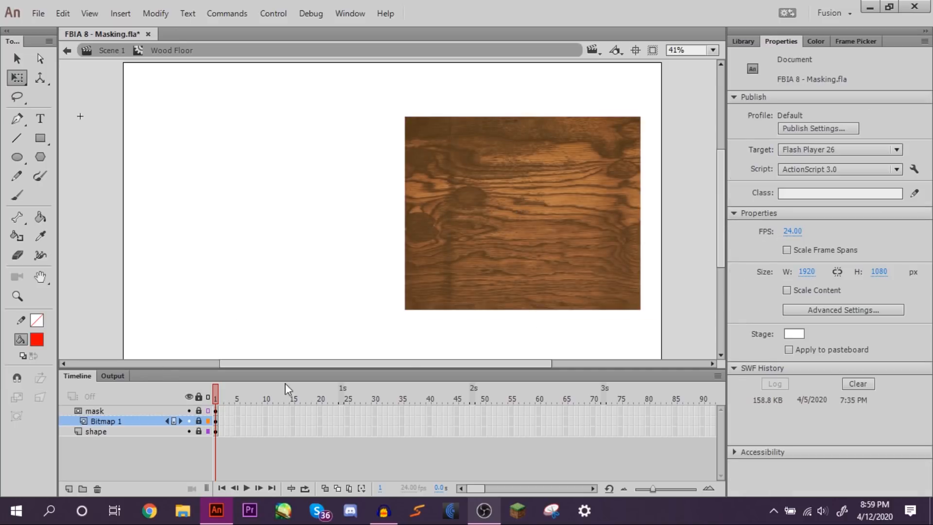
Step: Unlock the Bitmap 1 layer, try the wood texture's alpha at 20%, set it to 30%, and lock all layers
click(199, 420)
click(628, 179)
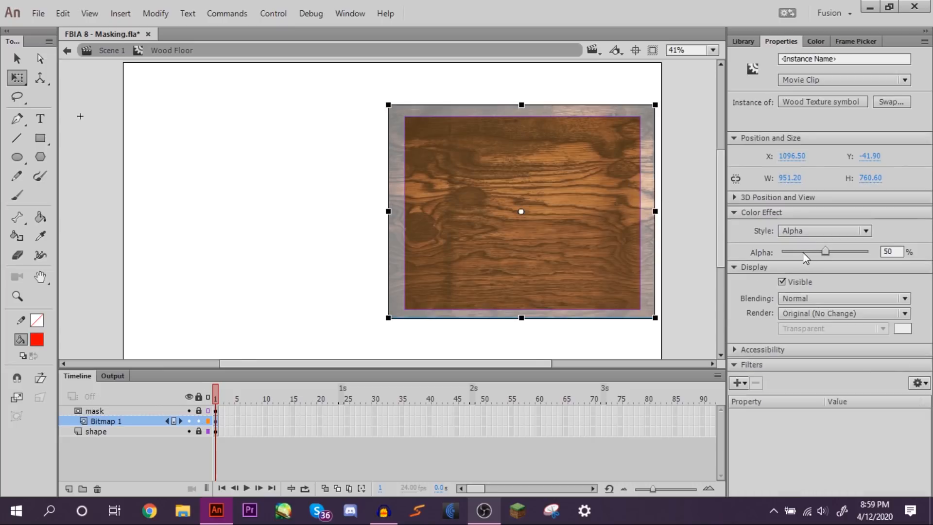
drag(900, 251, 793, 252)
text(20)
key(Return)
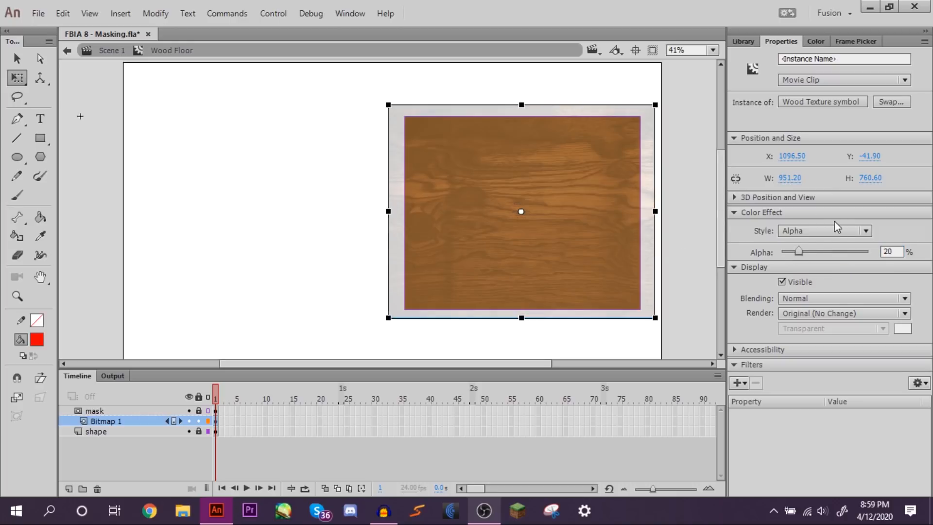
drag(897, 251, 779, 257)
text(30)
click(713, 183)
click(198, 396)
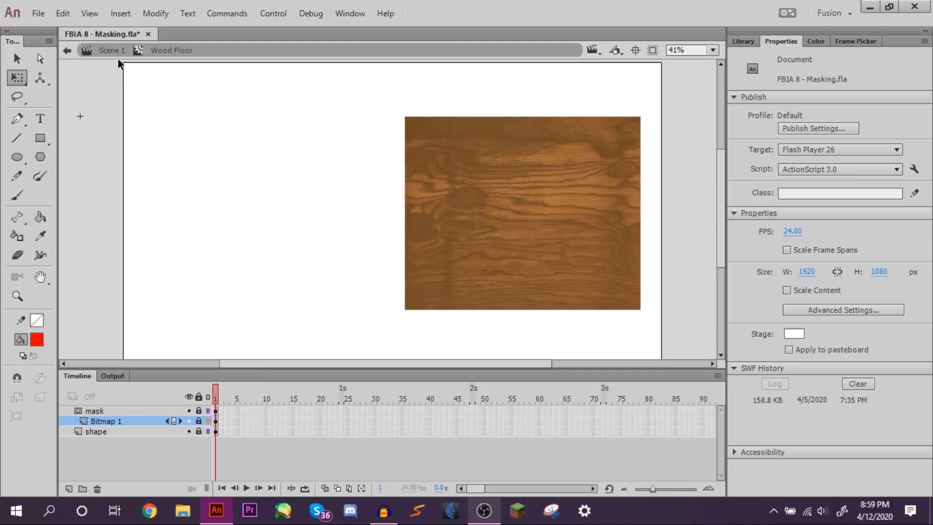
Step: Return to Scene 1 and stretch the Wood Floor into a strip about 2504 by 394 px across the stage's lower edge
click(111, 50)
drag(510, 184, 481, 208)
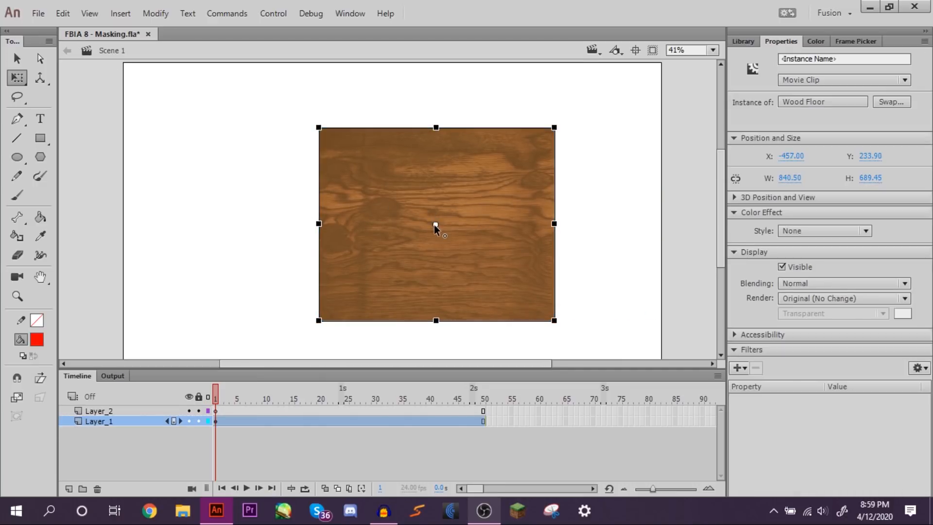
click(601, 146)
click(545, 152)
drag(554, 127, 787, 178)
drag(625, 254, 601, 358)
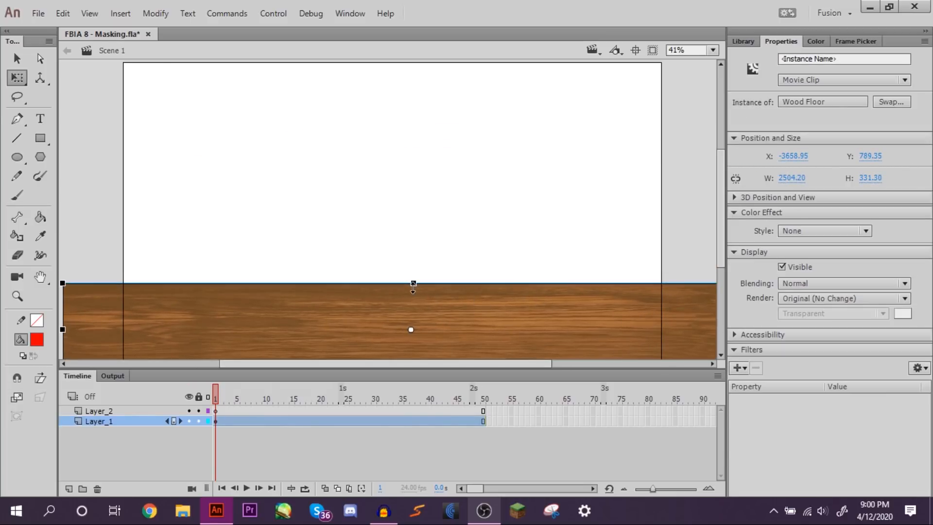
drag(413, 285, 413, 275)
click(431, 252)
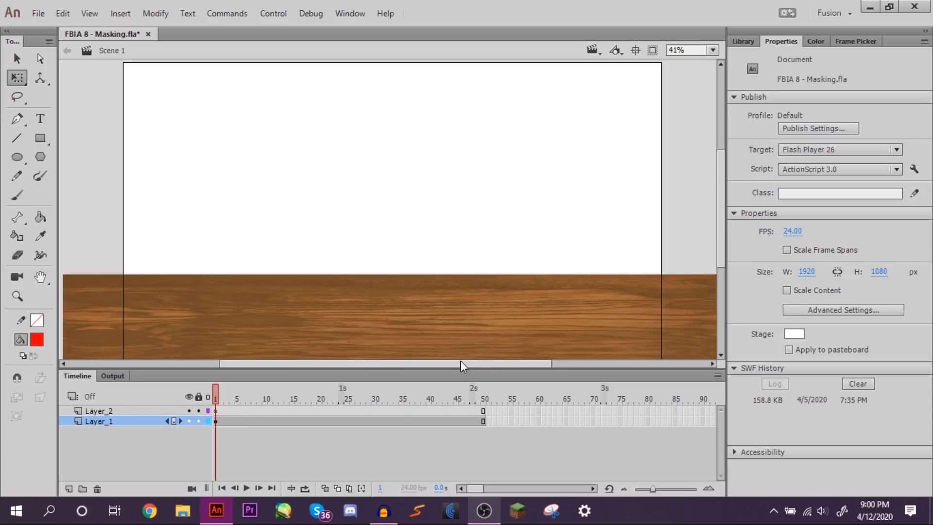
Step: Inside the Wood Floor symbol, apply a blur filter to the wood texture with the mask shown as an outline, and return to Scene 1
double_click(466, 324)
scroll(449, 151, down, 3)
click(199, 421)
click(208, 411)
click(323, 247)
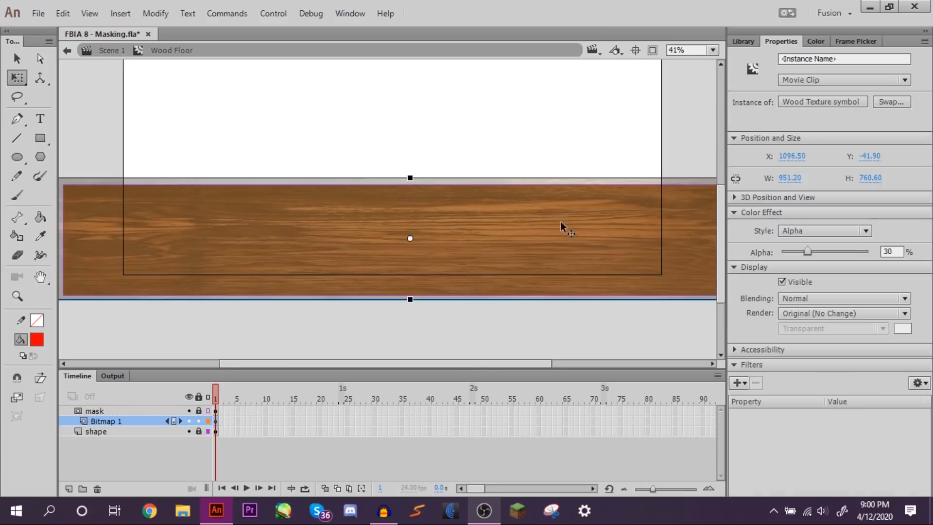
click(739, 383)
click(751, 245)
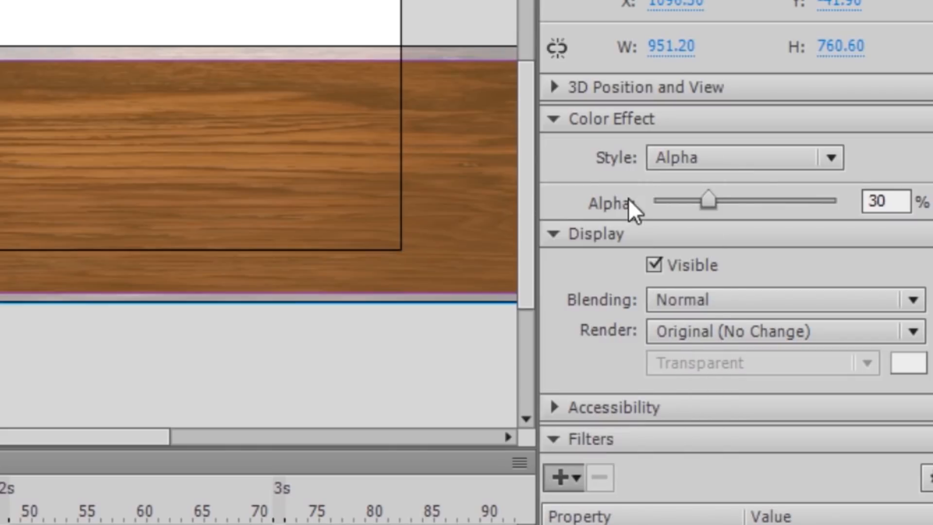
drag(833, 426, 846, 425)
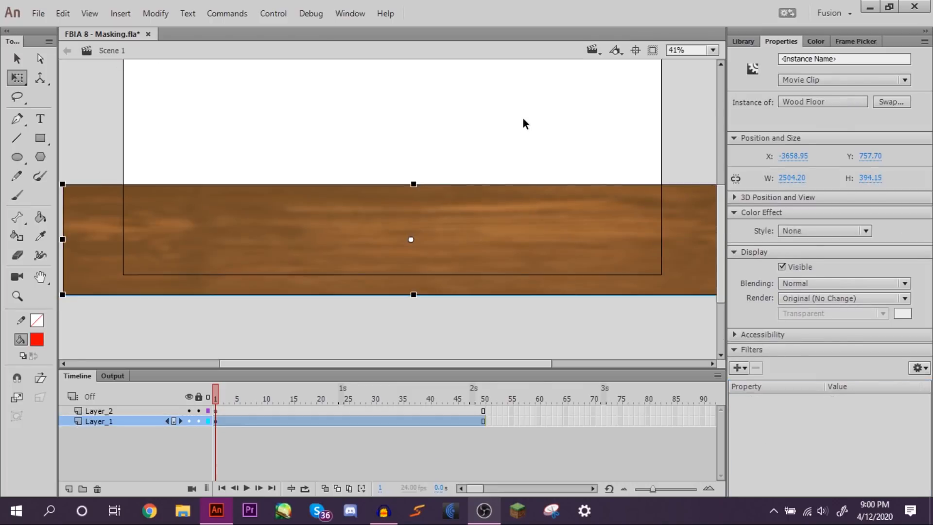
click(522, 118)
Step: Show the whole frame and clip the content outside the stage
click(712, 50)
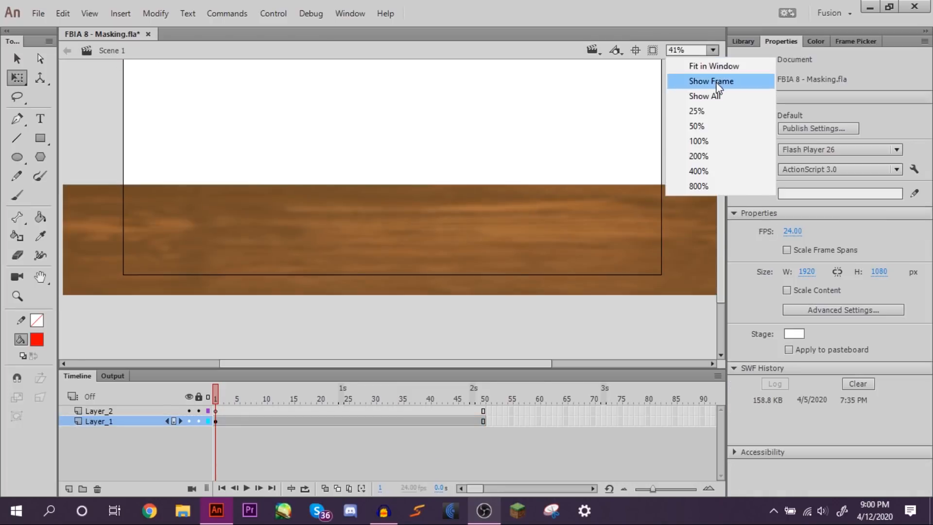
click(714, 81)
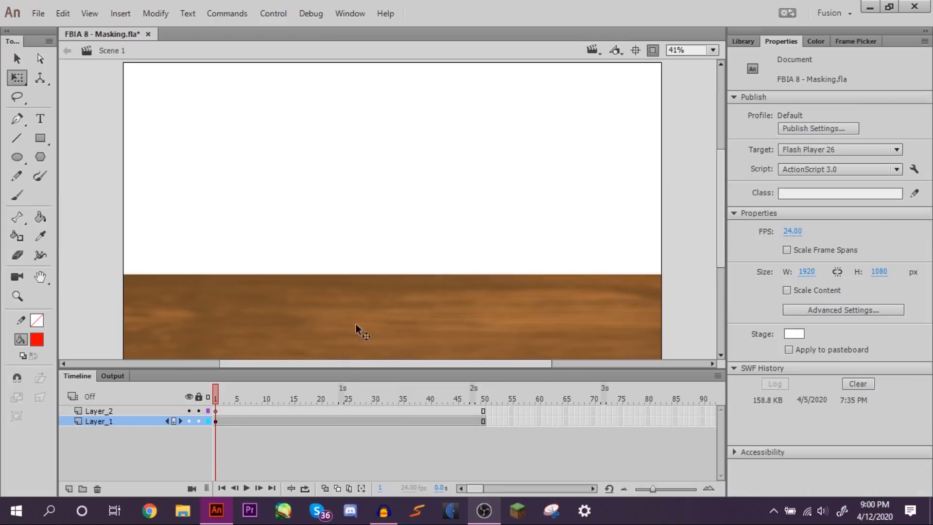
click(655, 50)
click(656, 52)
scroll(479, 202, down, 3)
scroll(479, 202, up, 3)
click(713, 50)
Step: Lower the wood floor and place the Grapefruit Rig character standing on it near the middle of the stage
click(457, 360)
drag(448, 364, 306, 366)
drag(230, 156, 474, 118)
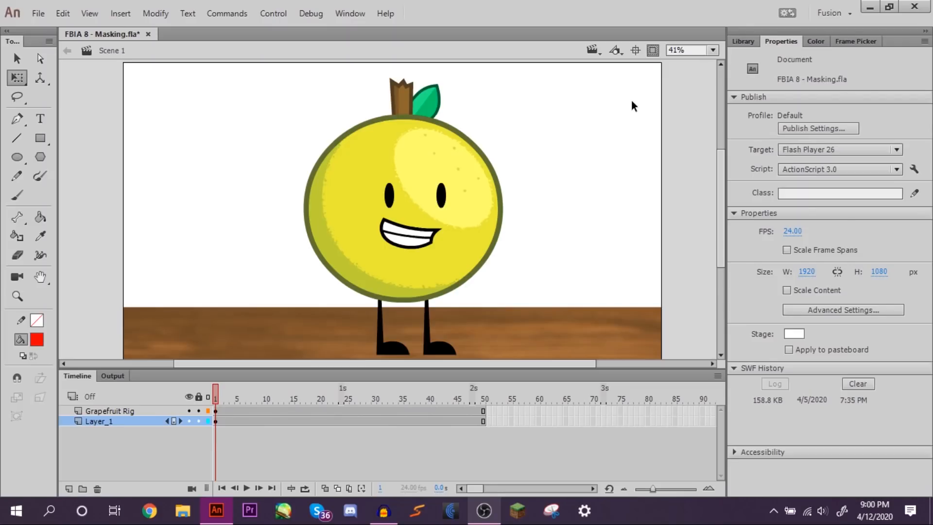
Step: Open the Grapefruit Rig symbol and examine its mouth, both eyes and the fruit body
double_click(411, 228)
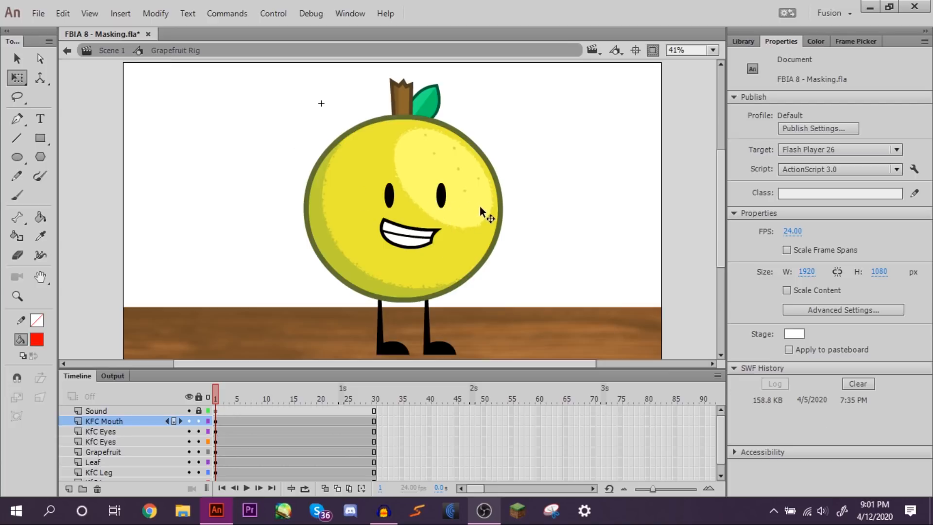
click(396, 240)
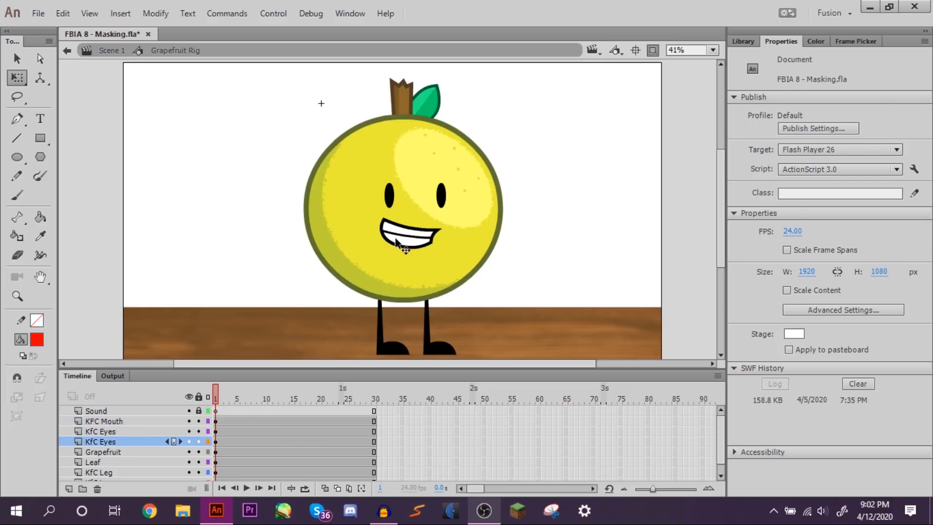
click(396, 239)
shift+click(389, 193)
shift+click(432, 191)
shift+click(439, 193)
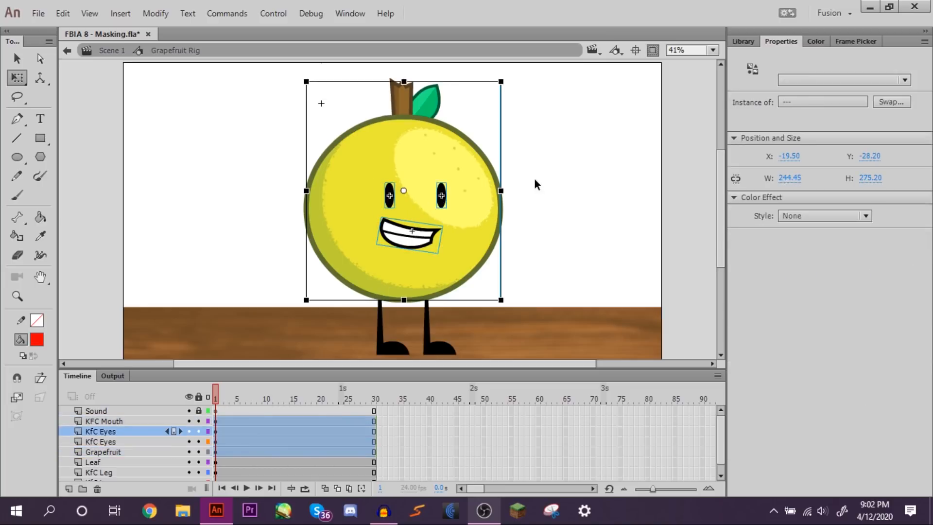
click(535, 185)
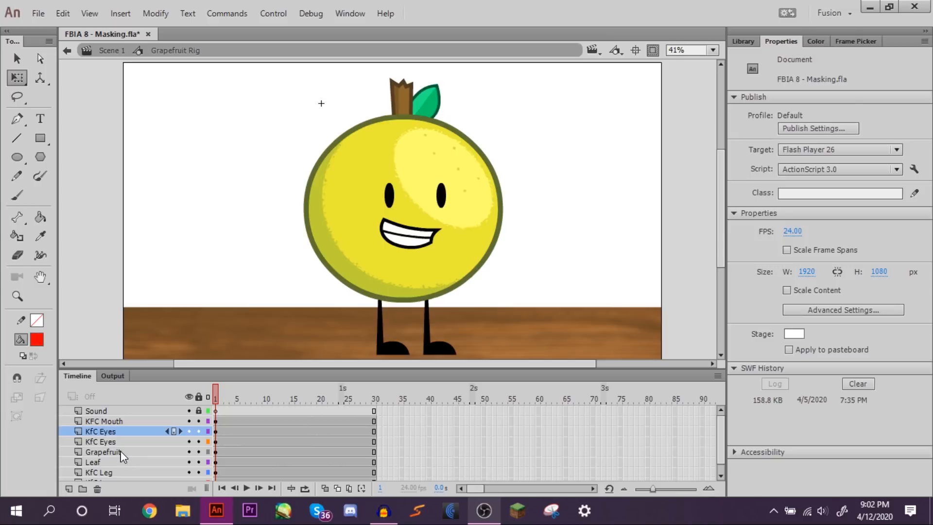
Step: Duplicate the Grapefruit layer, move the copy above the KFC Mouth layer, and rename it Mask
click(103, 452)
click(345, 197)
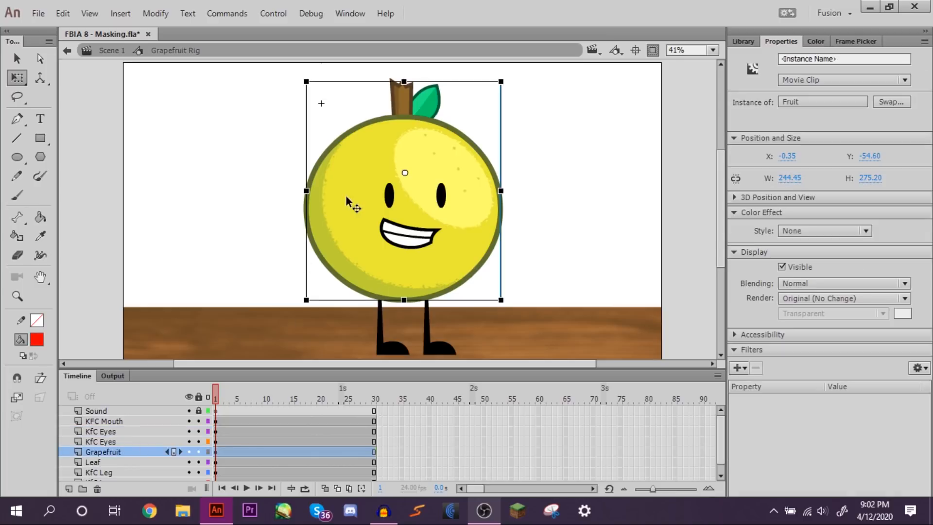
click(425, 112)
click(354, 151)
right_click(101, 451)
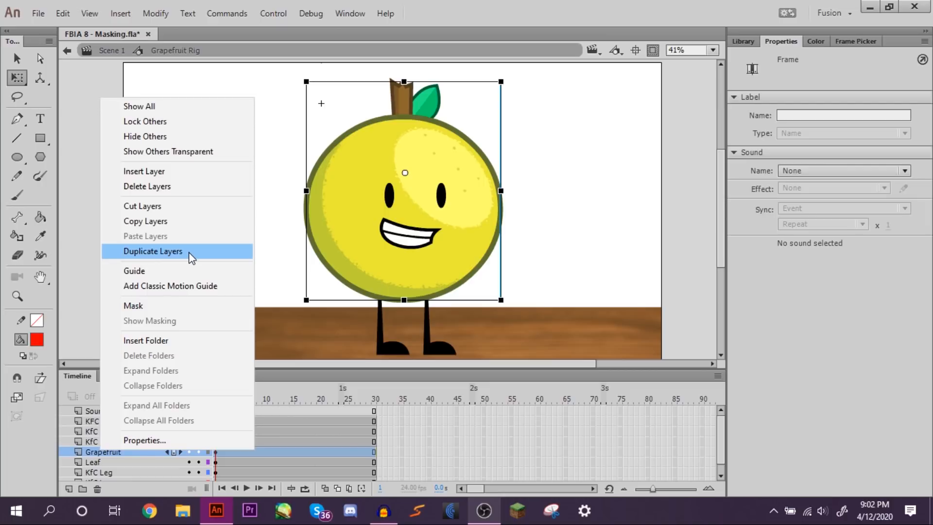
click(189, 252)
drag(121, 452, 120, 416)
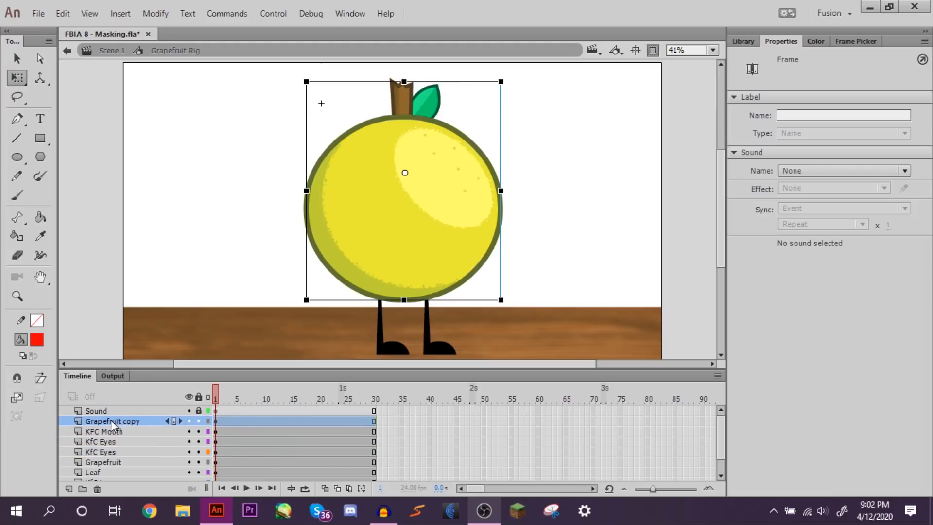
double_click(111, 421)
text(Mask)
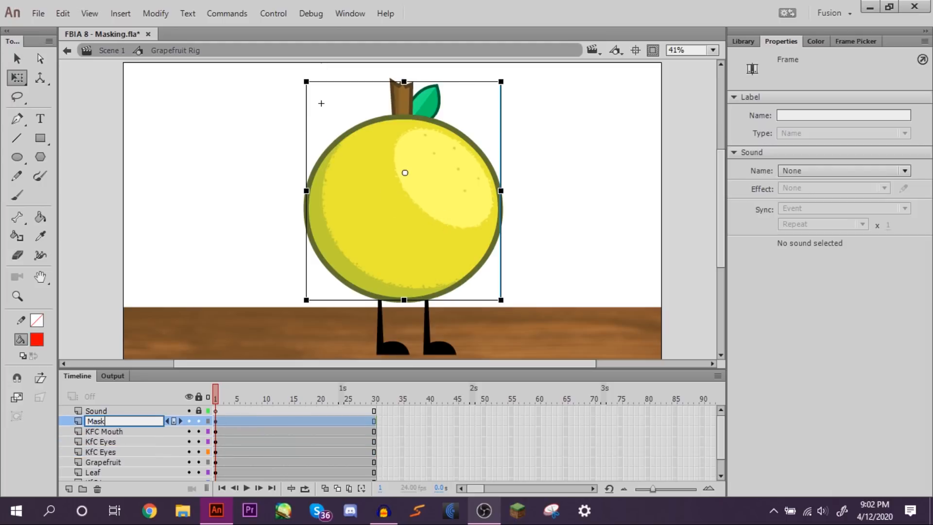
key(Return)
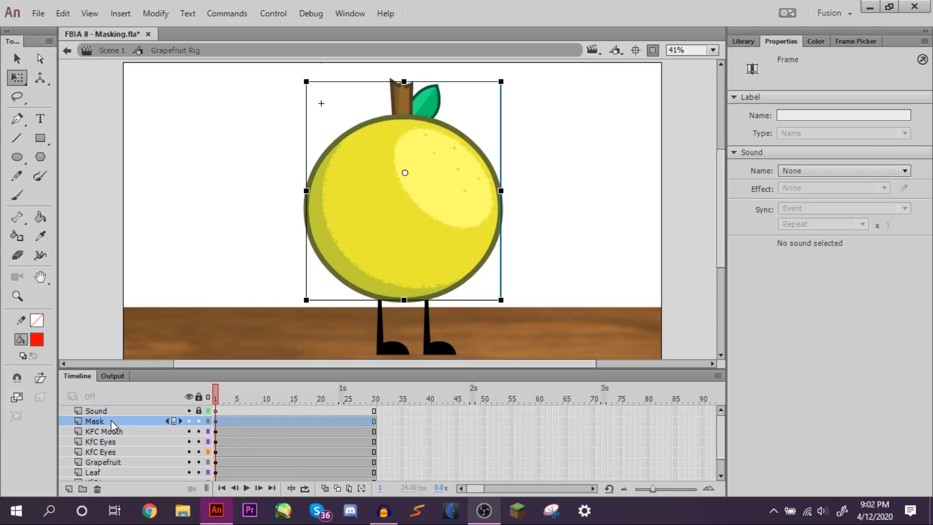
Step: Duplicate the fruit symbol on the Mask layer under the name Mask Grapefruit
right_click(400, 235)
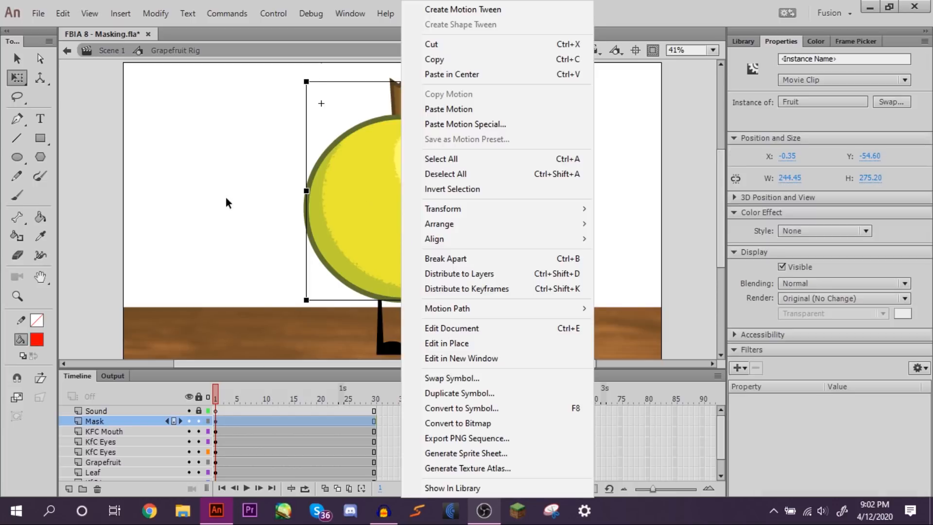
click(226, 202)
click(340, 185)
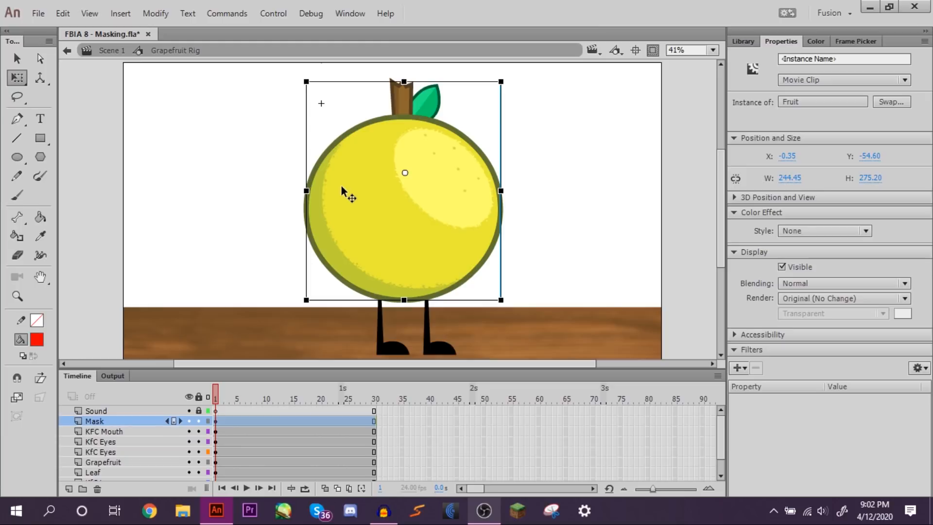
right_click(363, 200)
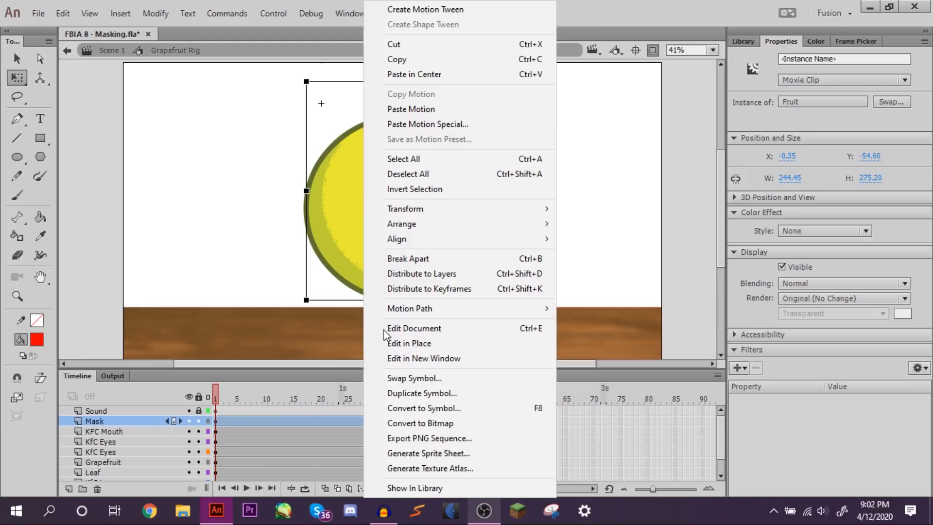
click(397, 393)
text(M)
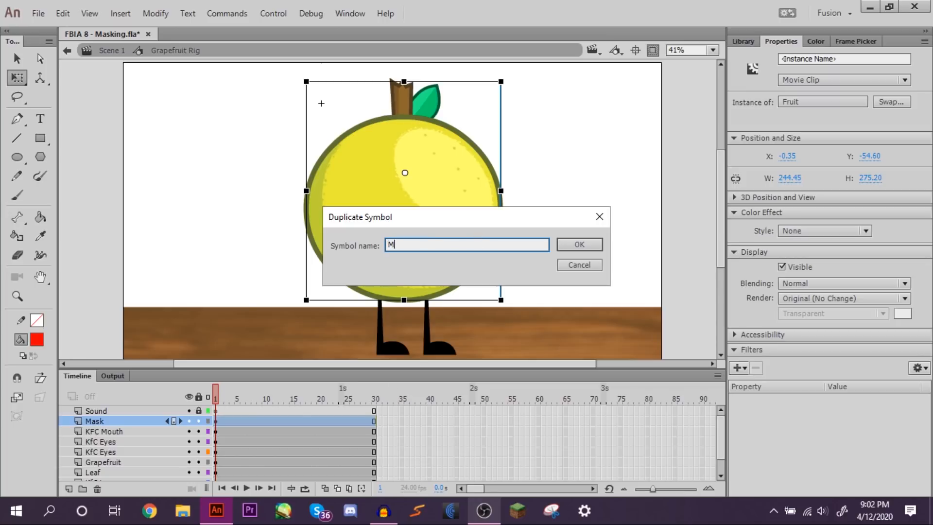
text(ask Grapefruit)
key(Return)
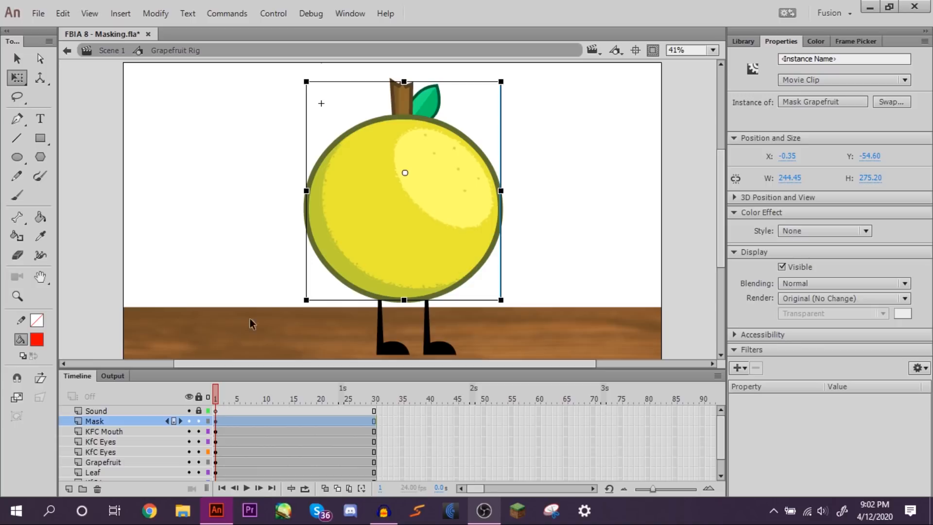
Step: Check the fruit beneath by temporarily hiding the Mask layer, and open the Mask Grapefruit symbol to examine its fill and outline layers
click(189, 420)
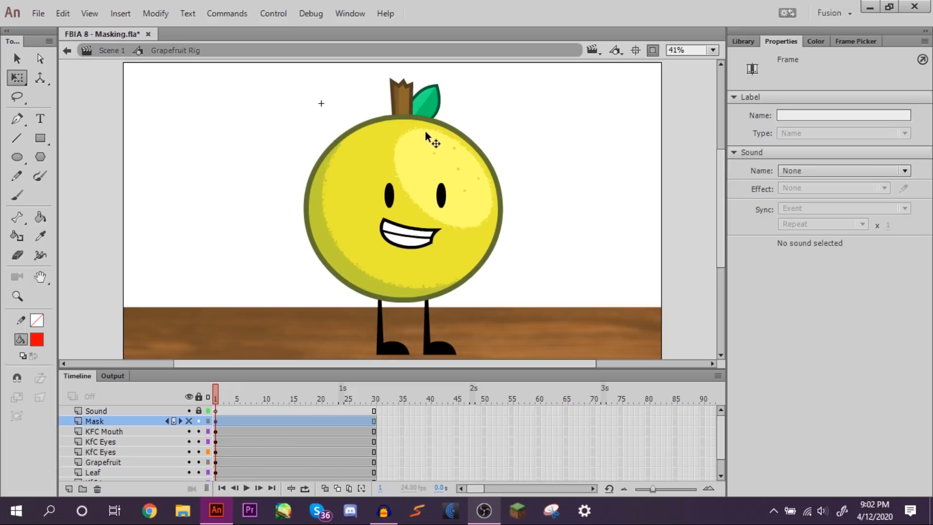
click(416, 144)
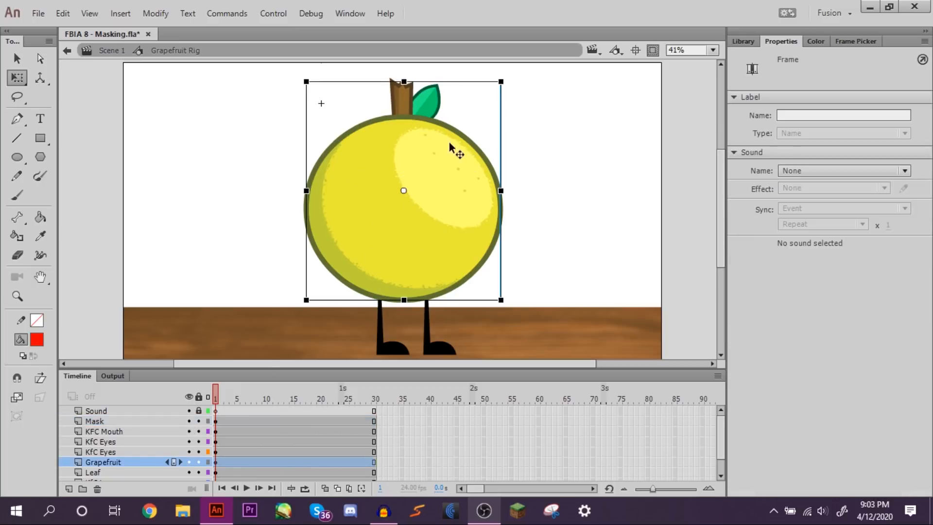
double_click(436, 141)
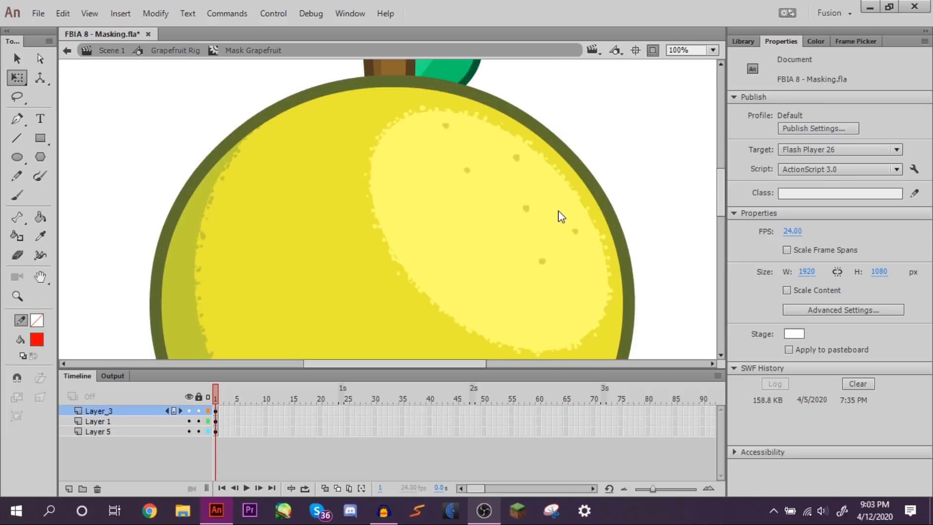
click(351, 229)
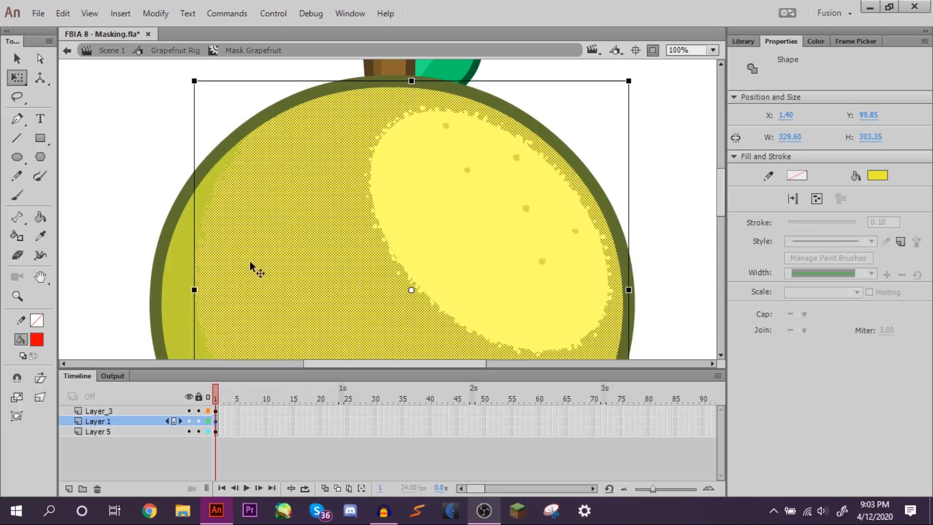
click(530, 121)
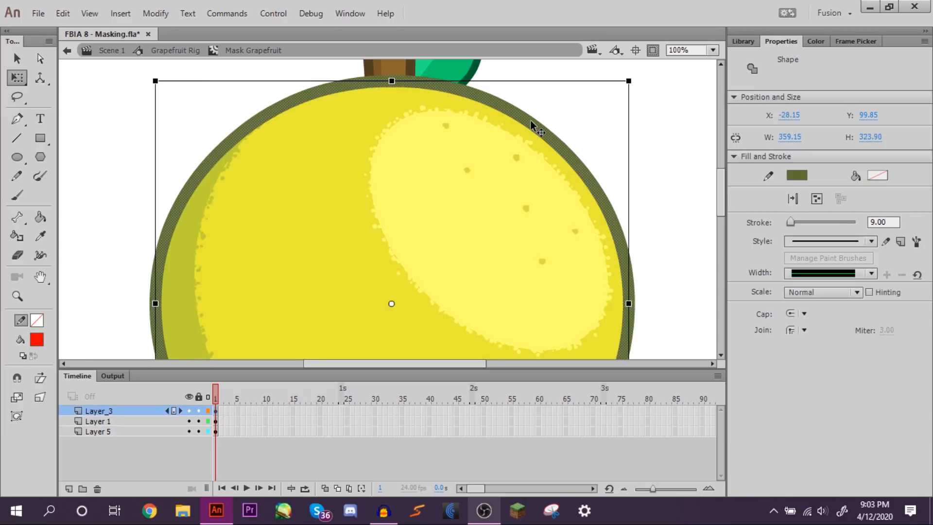
click(566, 134)
key(ctrl+minus)
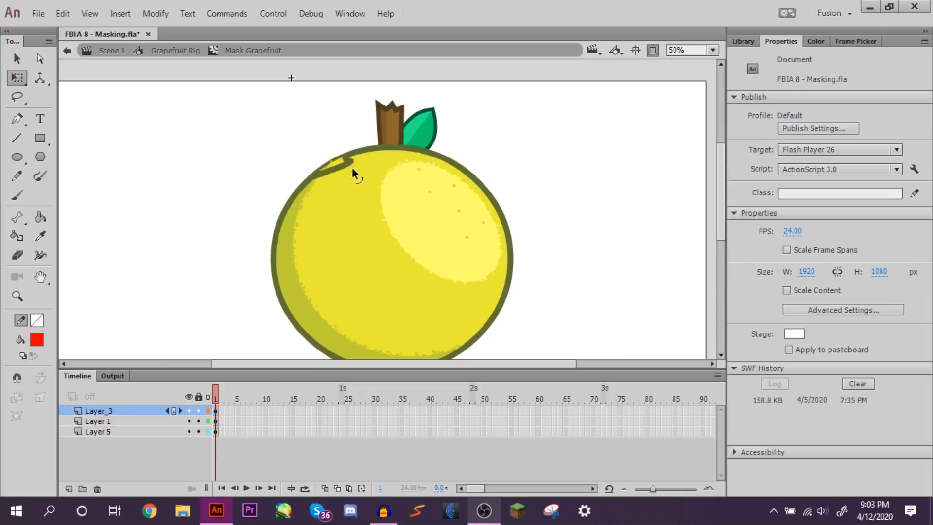
Step: Cut the artwork from all layers of the Mask Grapefruit symbol and paste it in place on Layer_3
click(397, 164)
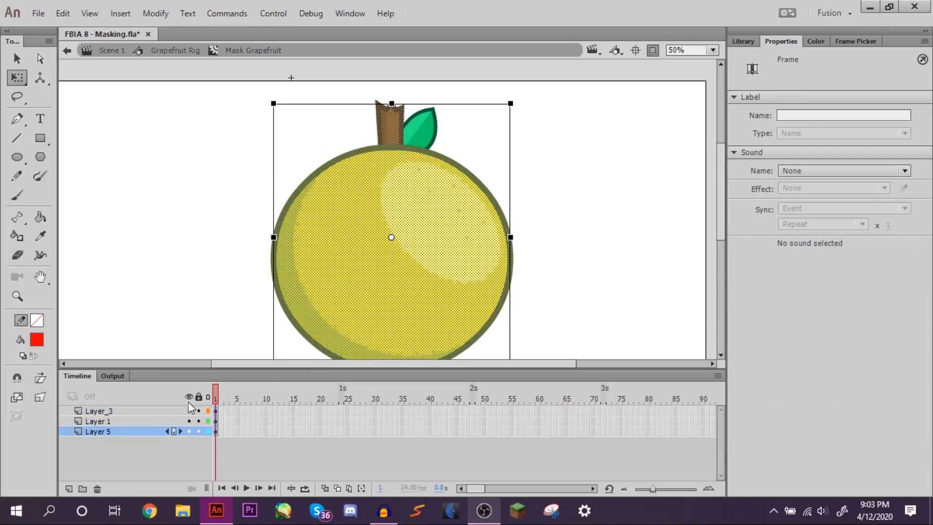
right_click(332, 241)
click(351, 202)
click(143, 413)
right_click(173, 188)
click(196, 243)
click(182, 236)
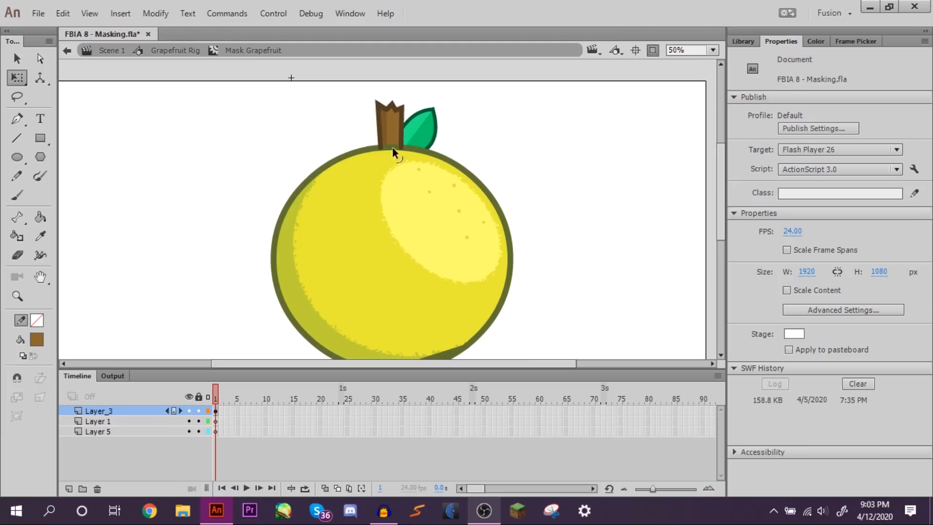
click(215, 411)
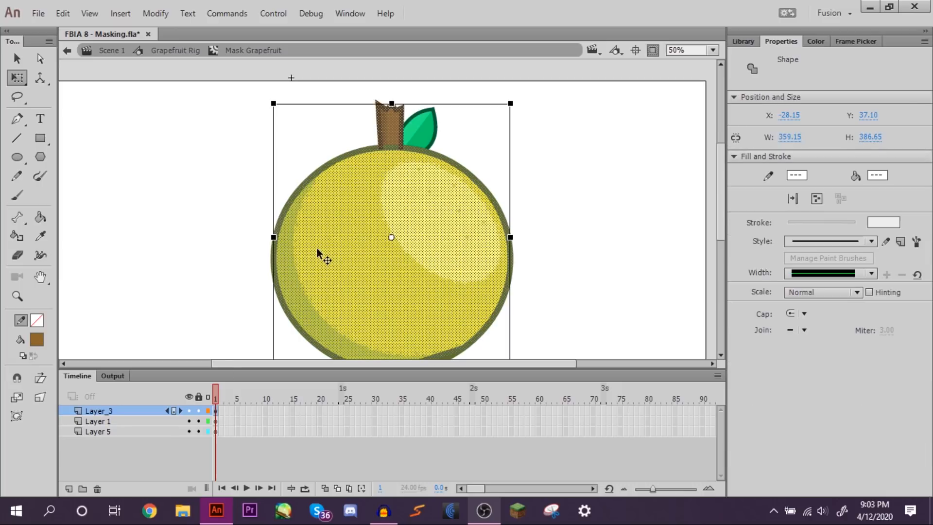
Step: Convert the lines of the selected artwork on Layer_3 of the Mask Grapefruit symbol to fills
click(157, 14)
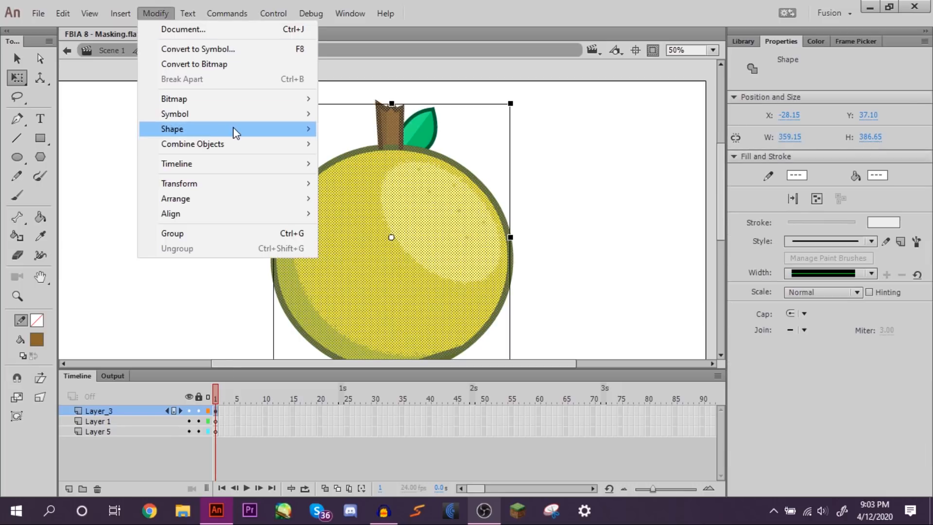
mouse_move(235, 128)
click(402, 212)
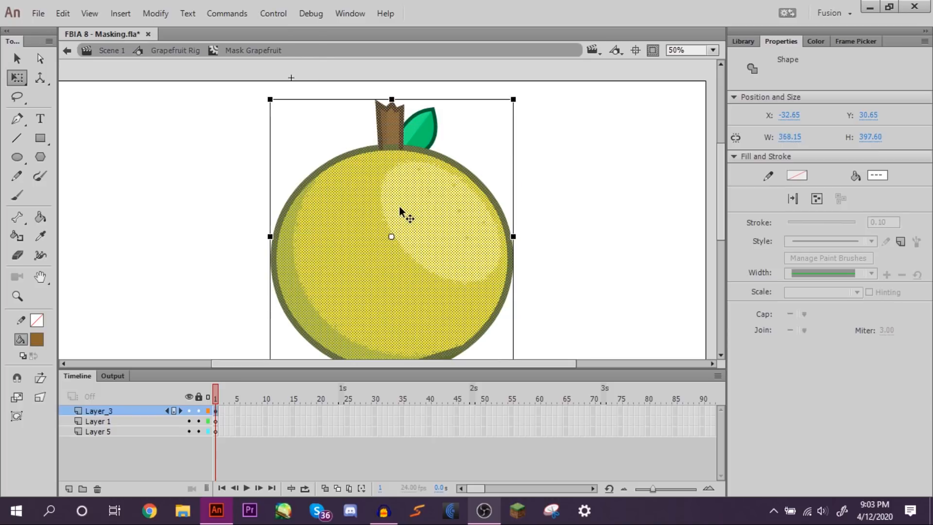
Step: Try pulling the converted outline outward at the fruit's upper edge, and undo the distortion
click(461, 161)
click(460, 166)
click(471, 163)
drag(469, 166, 541, 140)
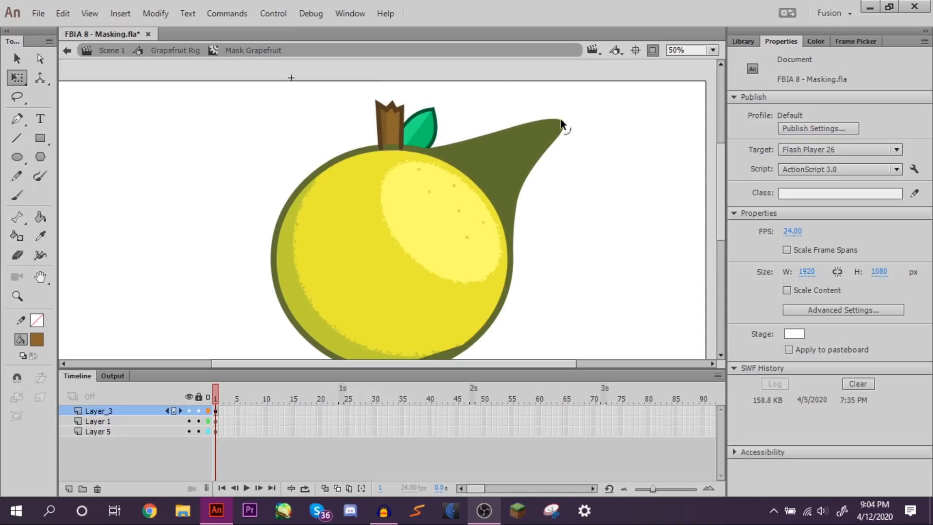
key(ctrl+z)
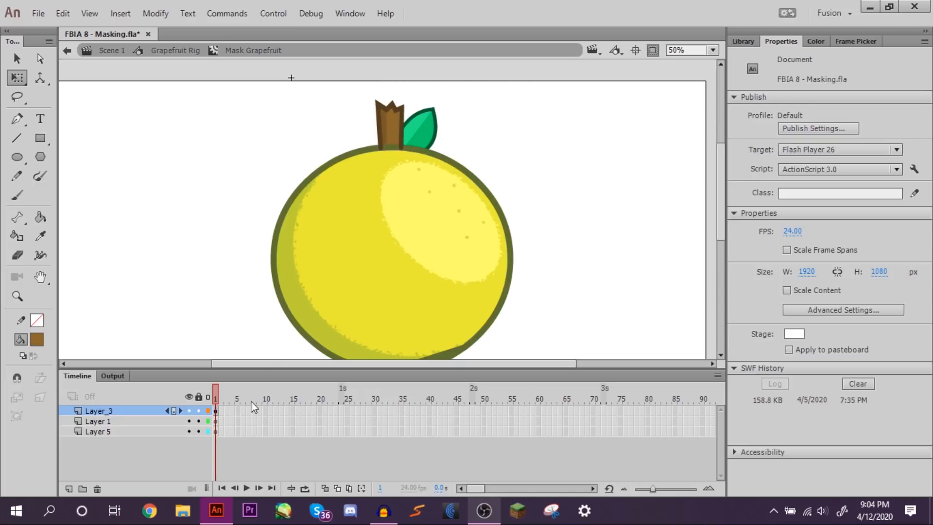
Step: Select all the artwork on Layer_3 and recolor its fills to solid red
click(217, 411)
click(402, 235)
click(878, 176)
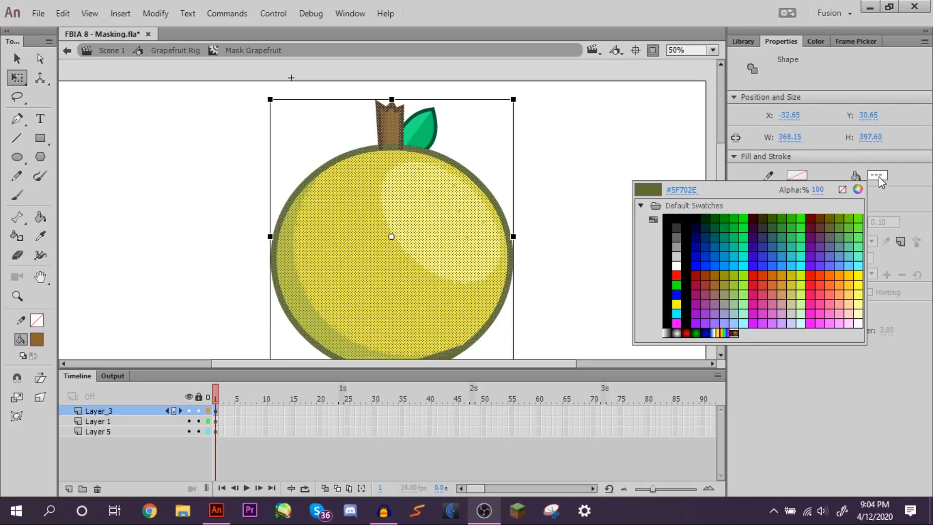
click(676, 275)
click(562, 142)
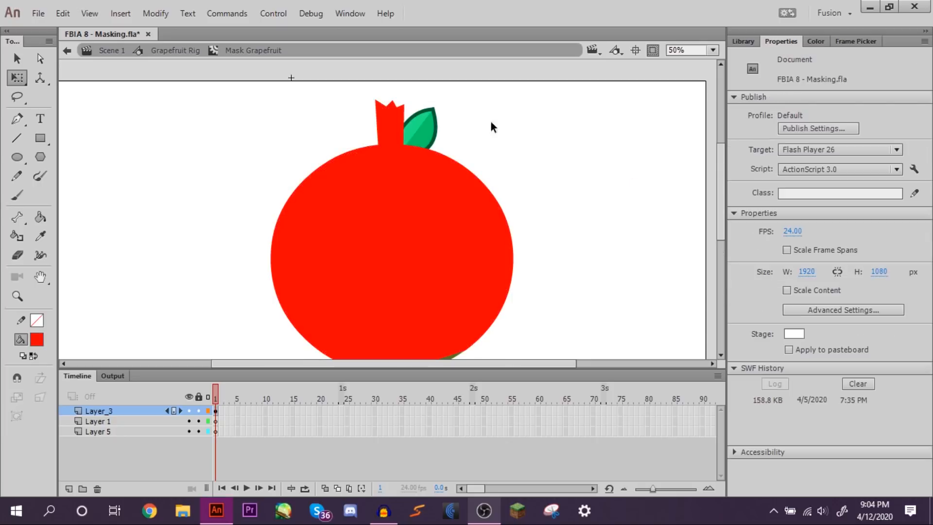
Step: Check the mask in the Grapefruit Rig, turn the leftover green patch at the fruit's lower edge red inside its symbol, and return to the rig
click(175, 50)
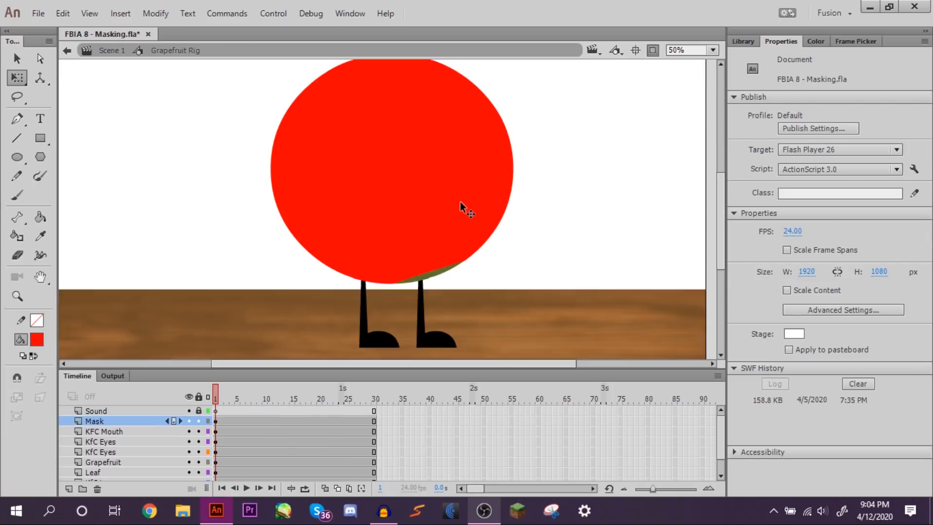
double_click(459, 265)
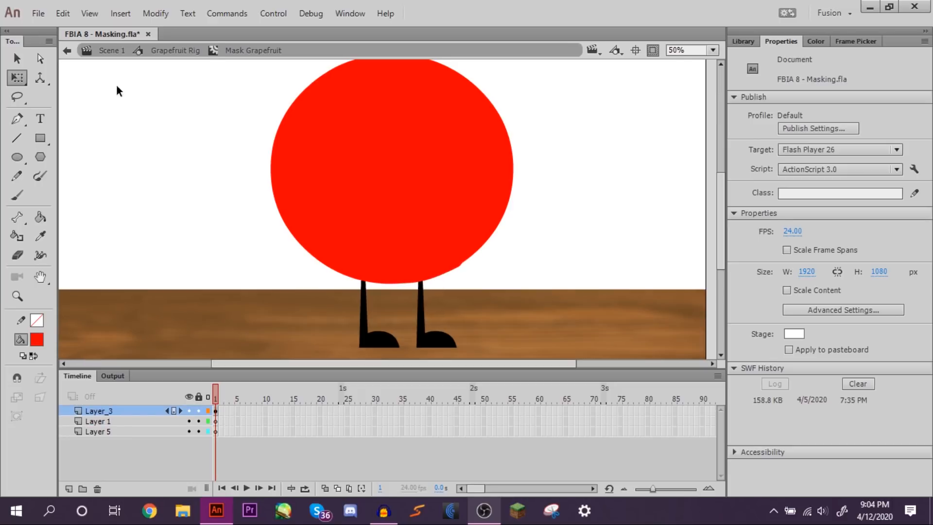
double_click(485, 117)
click(628, 168)
drag(719, 212, 718, 193)
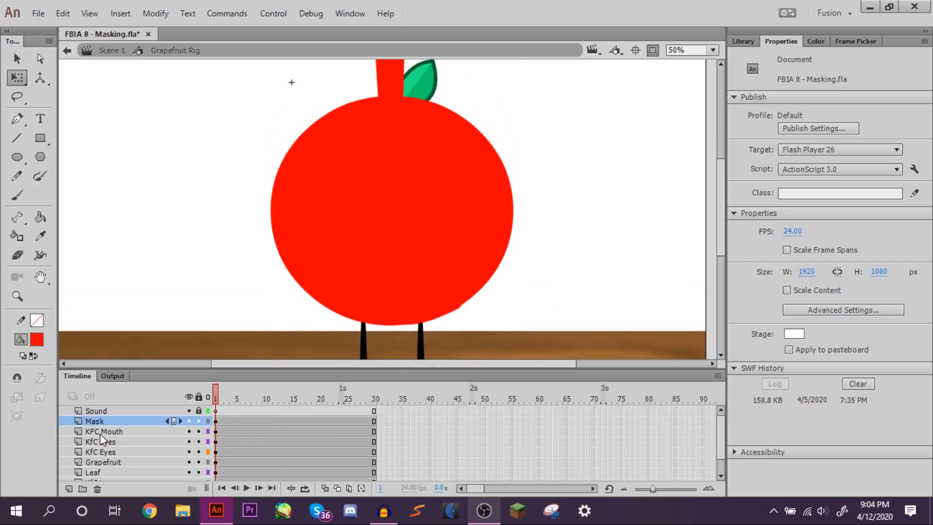
Step: Turn the Mask layer into a mask and nest the KFC Mouth and both KfC Eyes layers under it
right_click(106, 419)
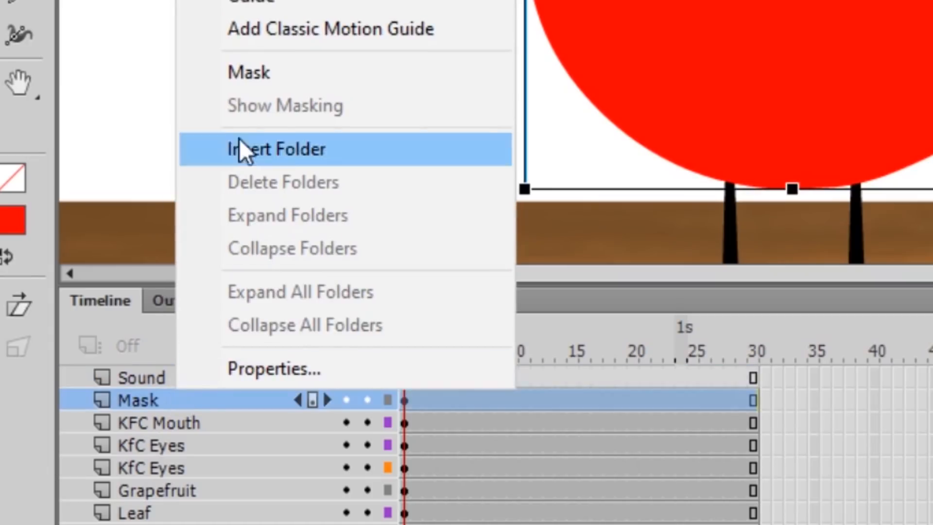
click(263, 78)
drag(158, 445, 171, 430)
drag(166, 466, 200, 396)
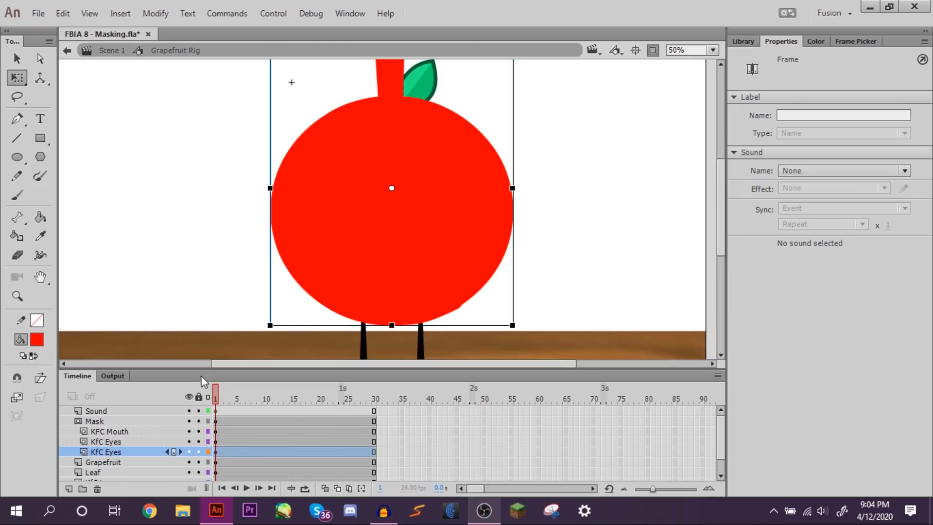
click(201, 291)
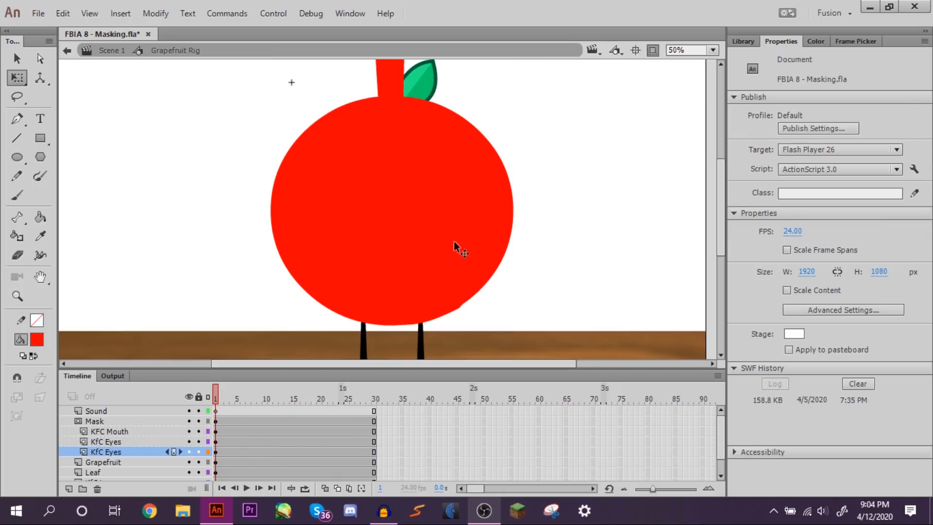
Step: Display the Mask layer as outlines only, and clear the selection
click(191, 421)
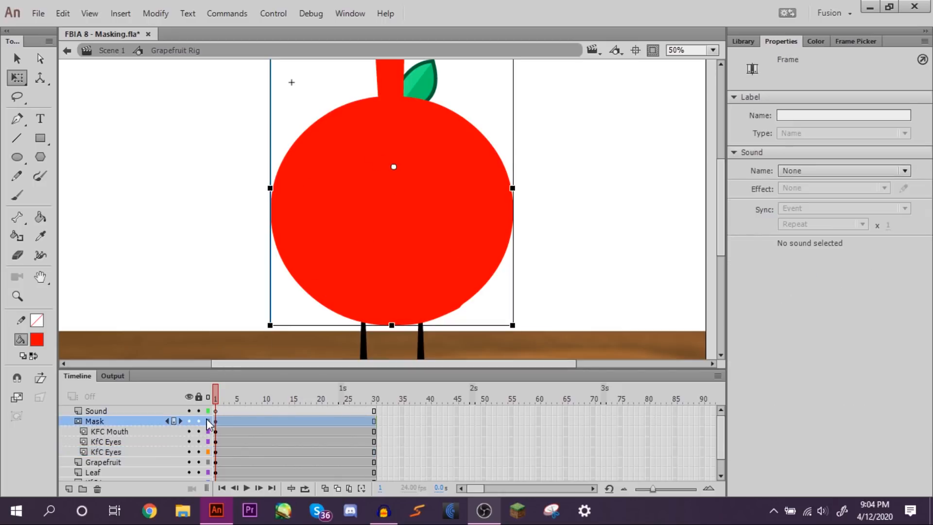
click(209, 421)
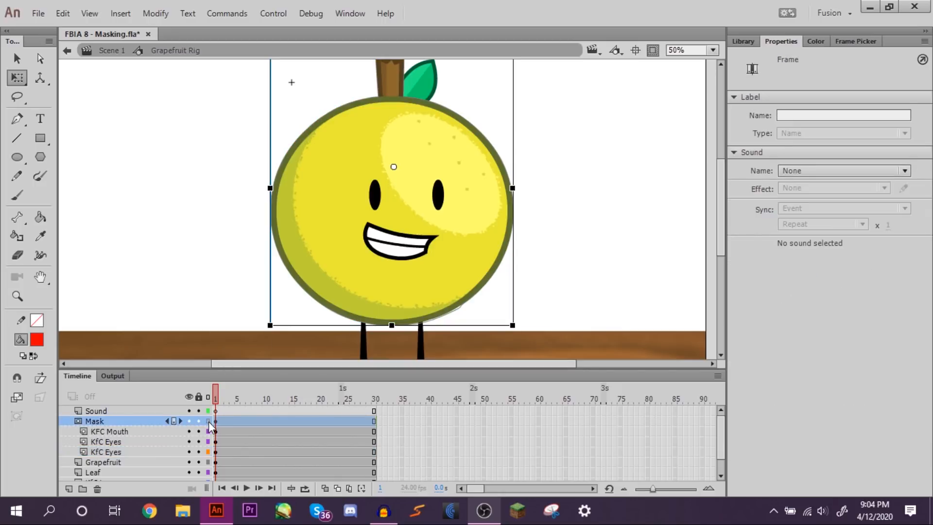
click(556, 205)
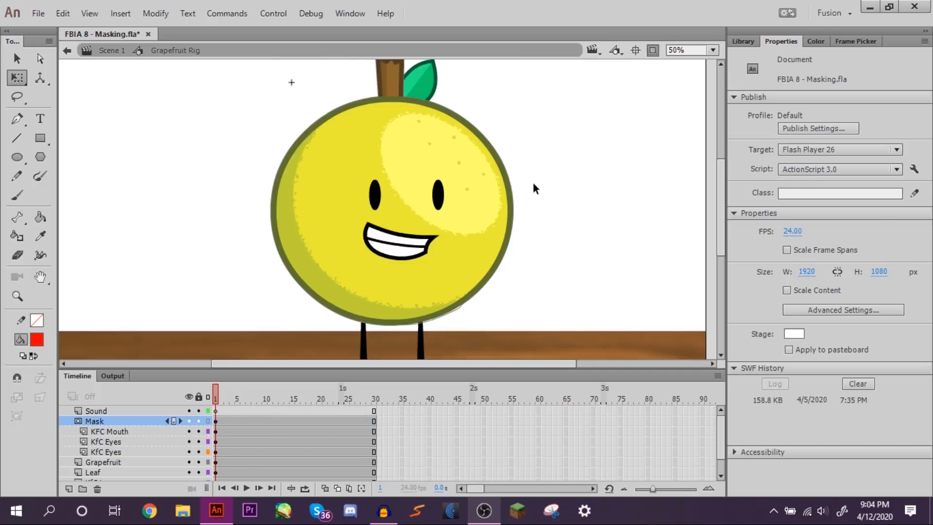
Step: Insert keyframes at frame 12 on all layers of the Grapefruit Rig
scroll(723, 206, down, 1)
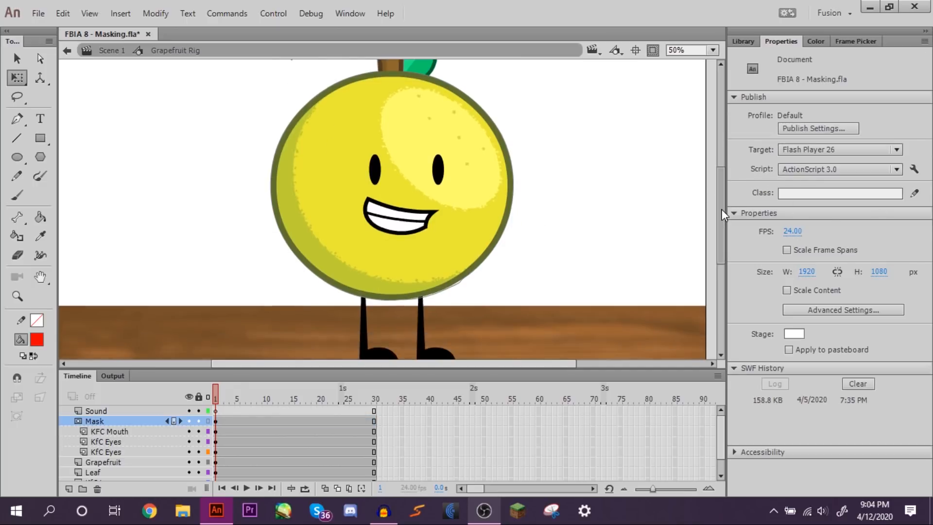
drag(224, 400, 289, 503)
right_click(278, 442)
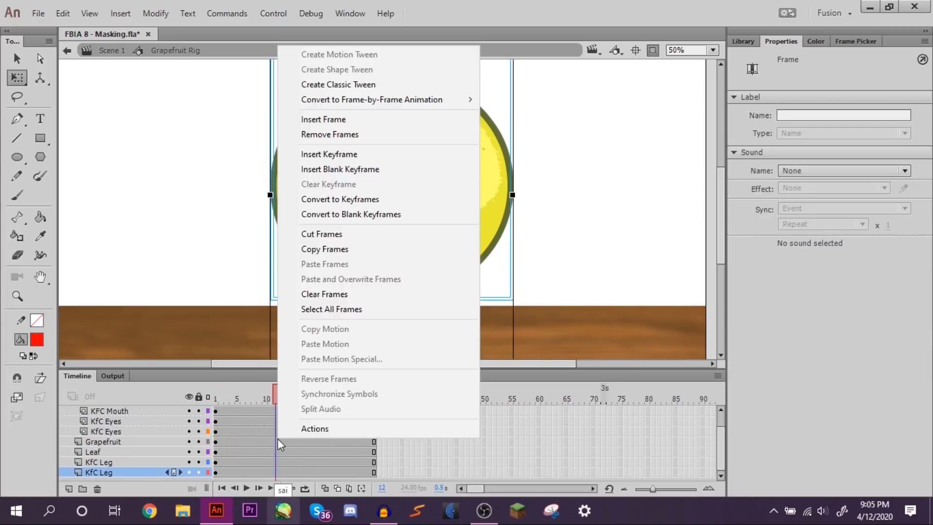
click(323, 160)
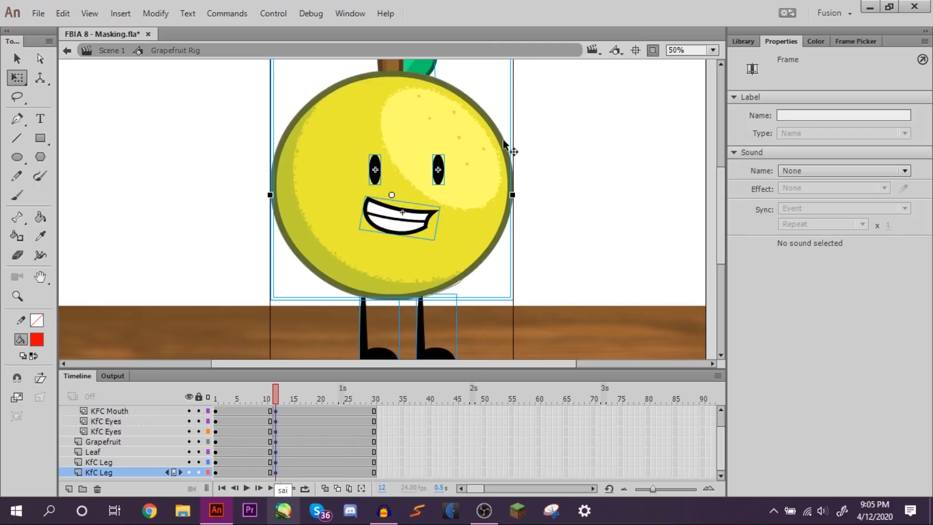
Step: Select both legs at frame 12 and skew their tops slightly to the right
scroll(725, 140, up, 5)
click(630, 190)
scroll(627, 190, down, 5)
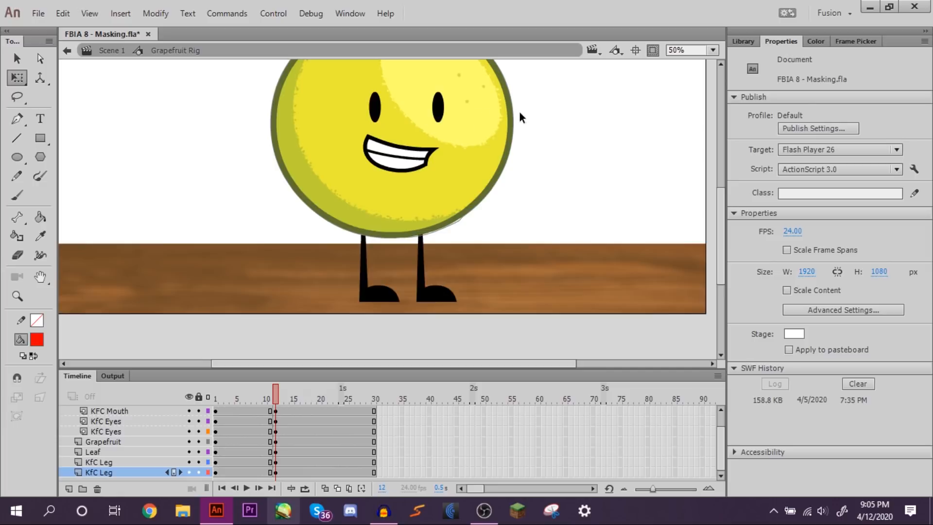
drag(463, 265, 307, 326)
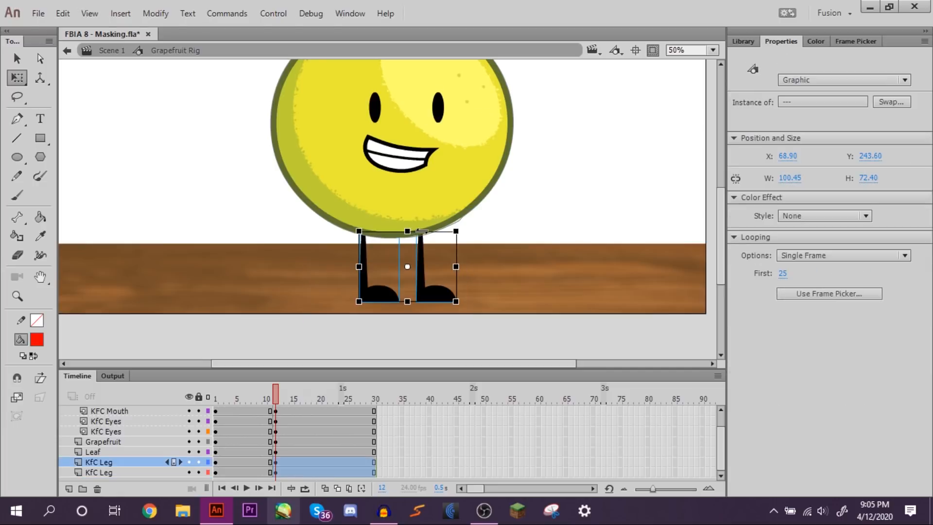
click(583, 199)
Step: Select the mask, fruit, leaf and face at frame 12, move their pivot down between the feet, and rotate them slightly clockwise
drag(621, 196, 183, 7)
scroll(465, 187, up, 3)
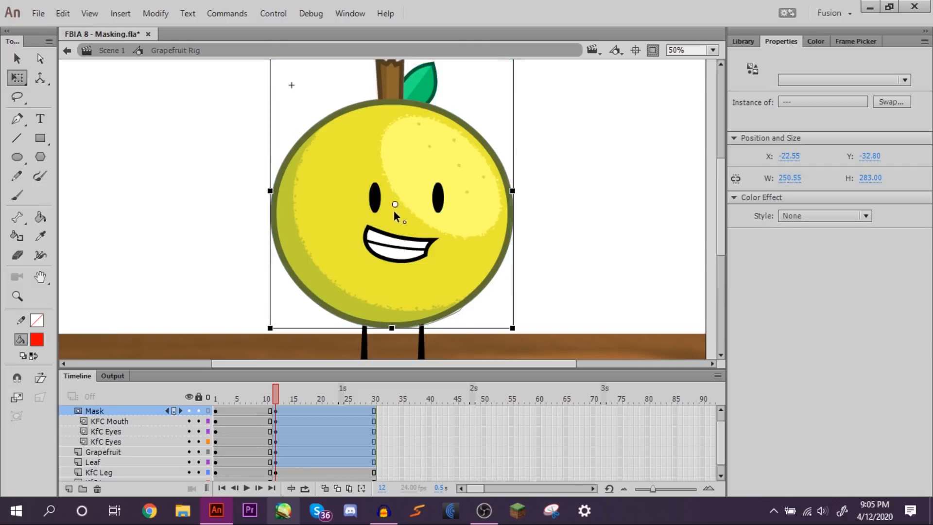
drag(396, 318, 392, 365)
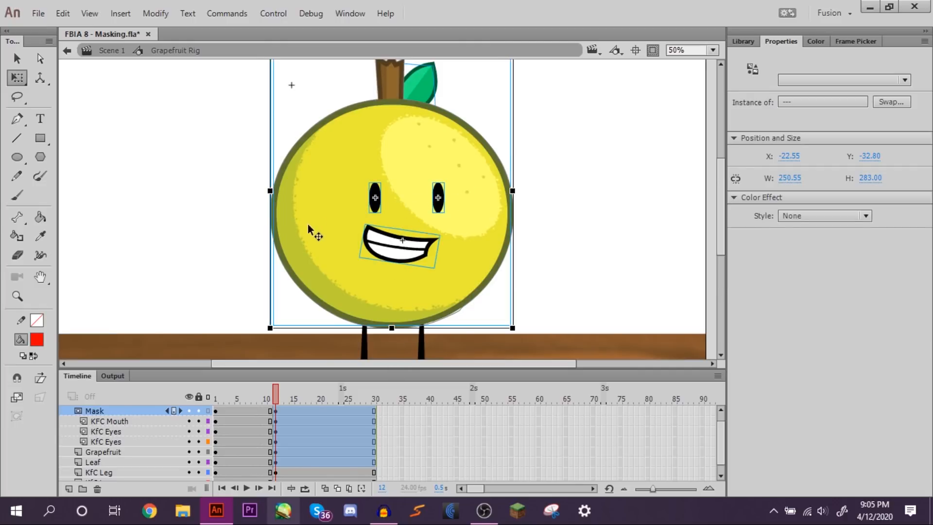
scroll(309, 214, down, 3)
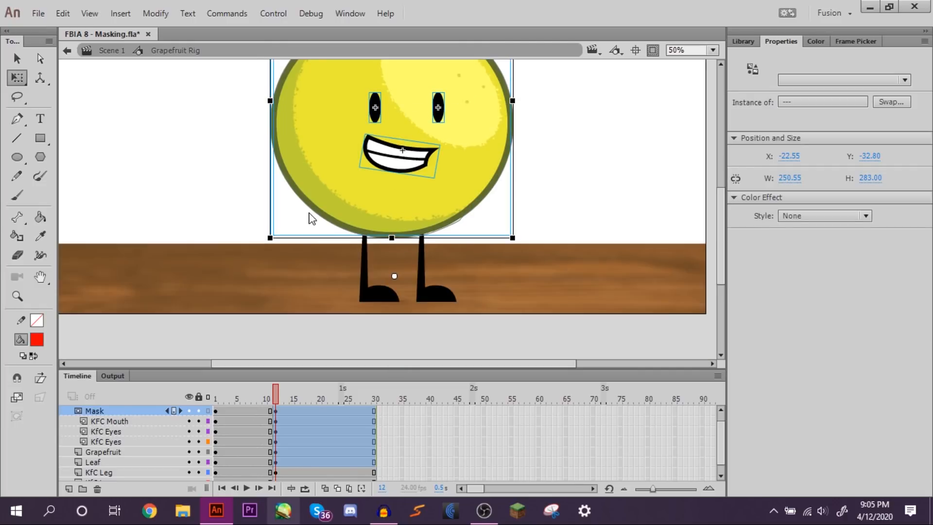
mouse_move(270, 250)
mouse_down()
mouse_move(266, 241)
mouse_move(264, 249)
mouse_up()
click(276, 248)
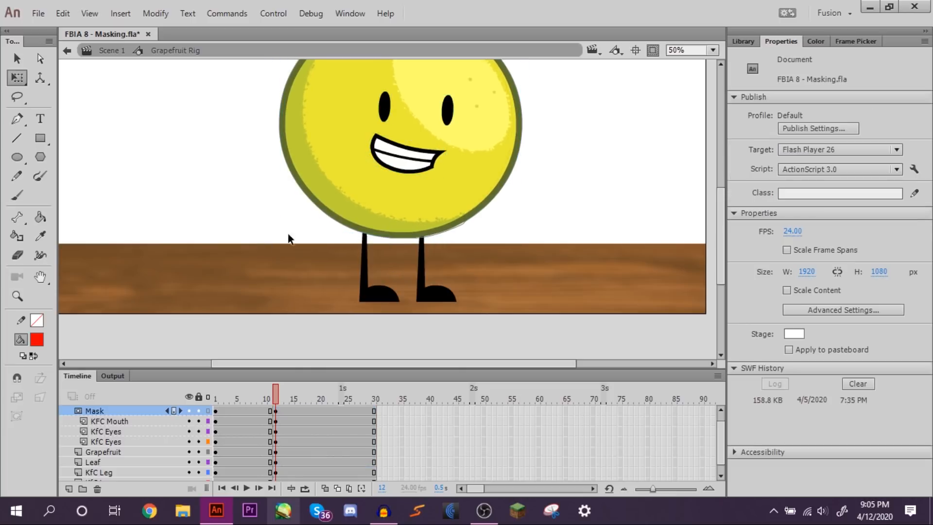
Step: Select the mouth and both eyes at frame 12 and move them right until they extend past the fruit's edge
click(384, 110)
shift+click(413, 157)
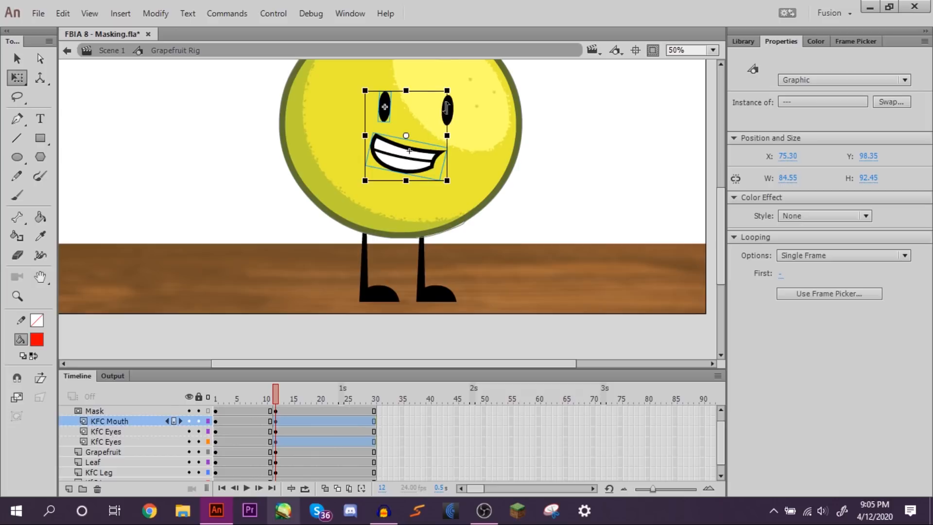
shift+click(446, 108)
drag(397, 158, 493, 165)
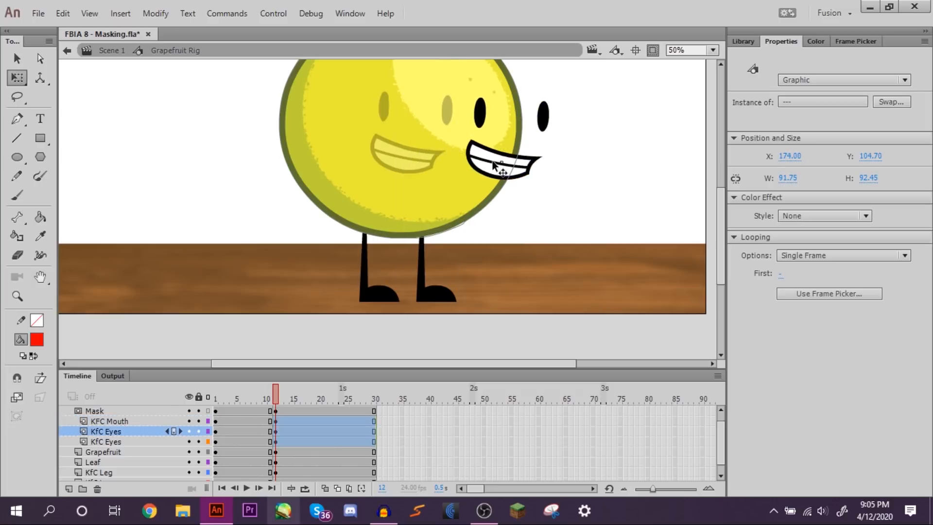
click(614, 181)
Step: Rotate the leaf slightly clockwise at frame 12, and compare the pose with frame 10 by scrubbing the timeline
scroll(614, 181, up, 3)
click(456, 66)
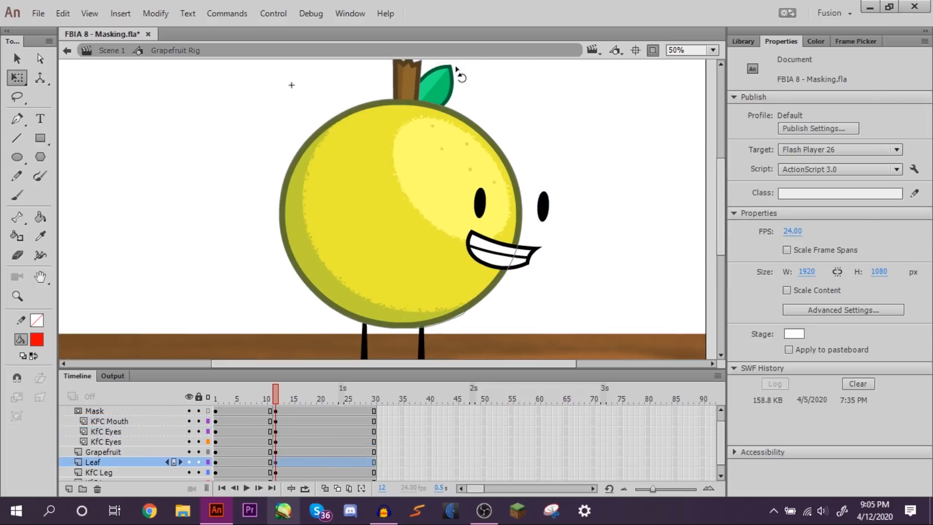
drag(465, 72, 474, 78)
click(485, 76)
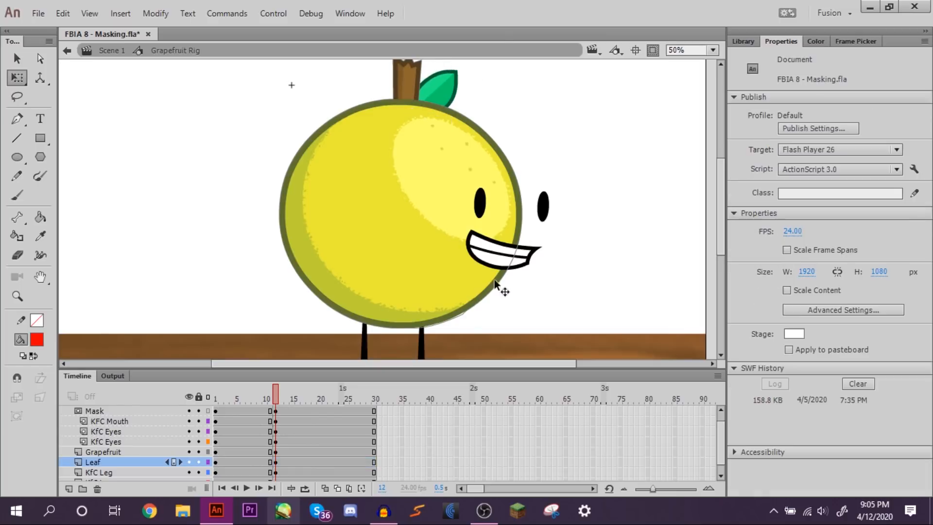
click(264, 389)
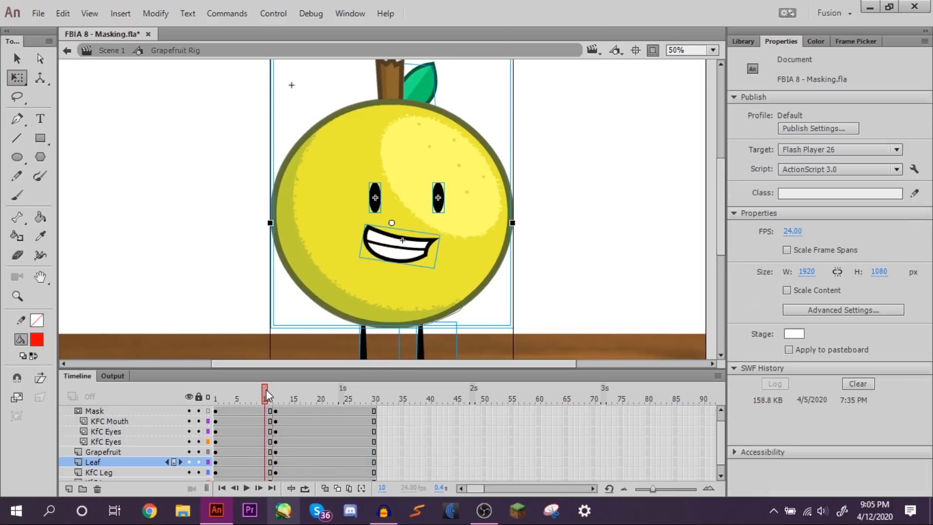
drag(266, 389, 301, 401)
Step: Create classic tweens from frame 1 to 12 on the Mask layer and all layers below, with Quad EaseInOut easing
scroll(247, 429, up, 1)
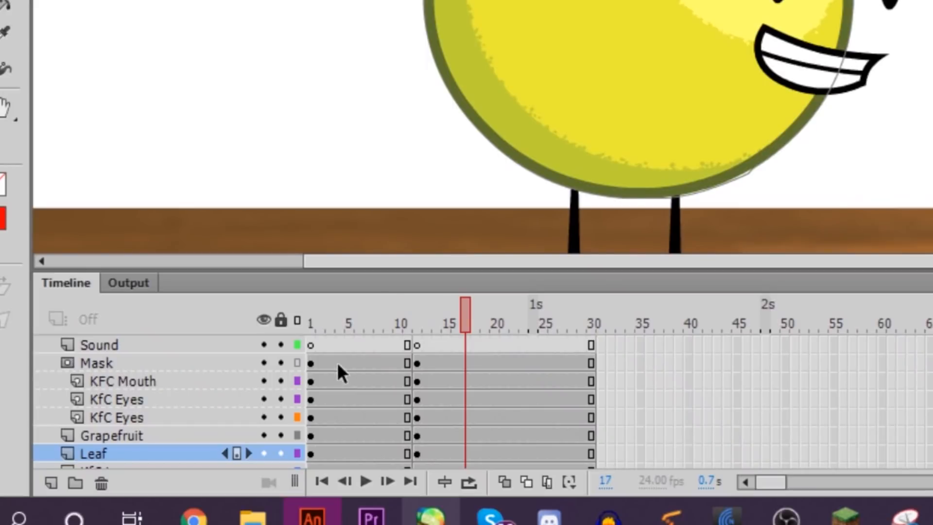
drag(338, 365, 342, 432)
right_click(346, 396)
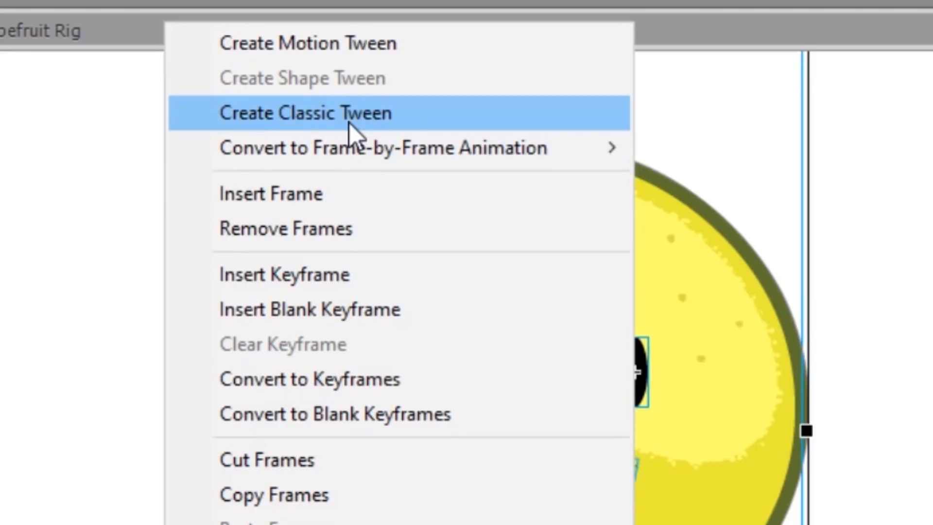
click(348, 123)
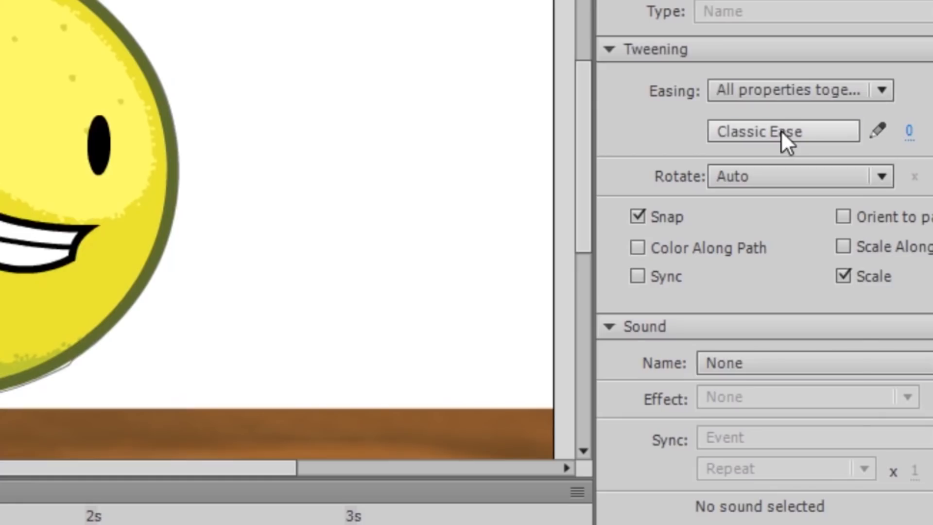
click(820, 196)
click(265, 283)
double_click(417, 174)
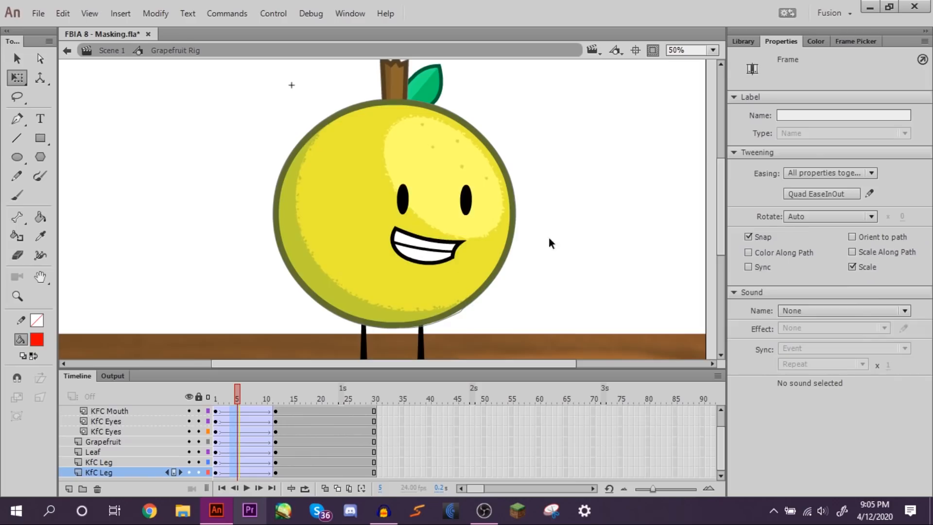
Step: Return to frame 1, lock all layers of the rig, and play the animation to check the face masking
drag(246, 398, 215, 397)
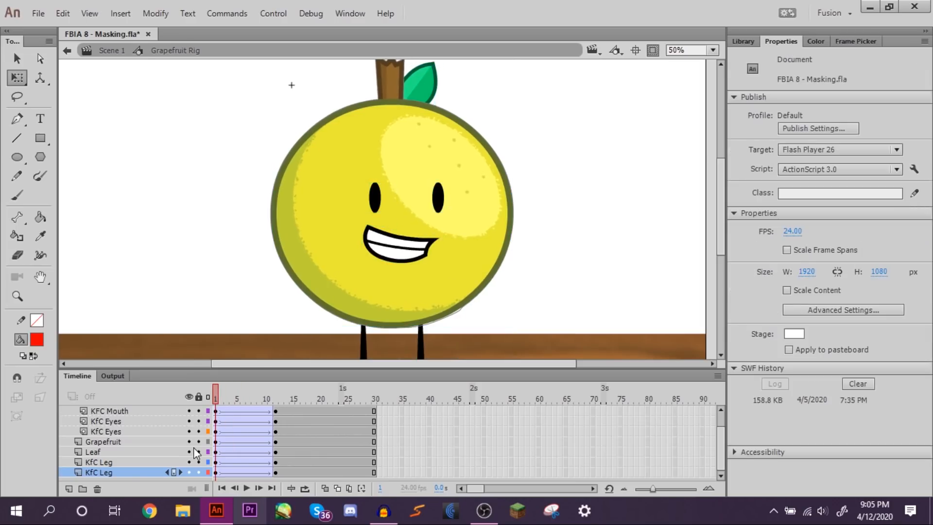
scroll(197, 452, up, 2)
click(199, 395)
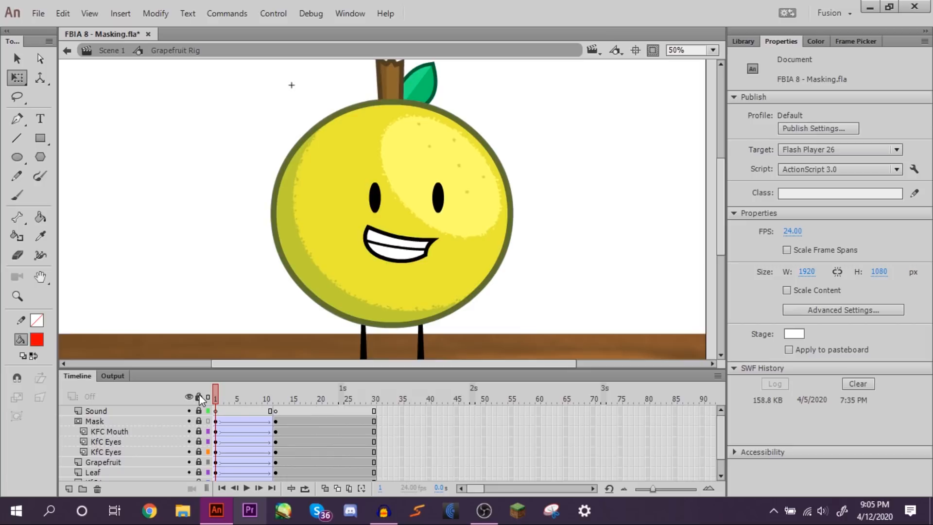
click(246, 488)
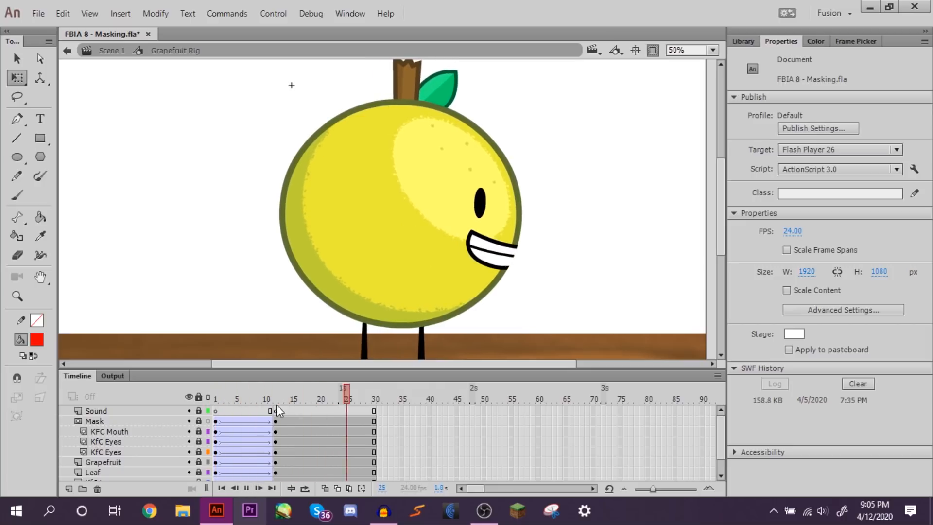
drag(266, 394, 239, 380)
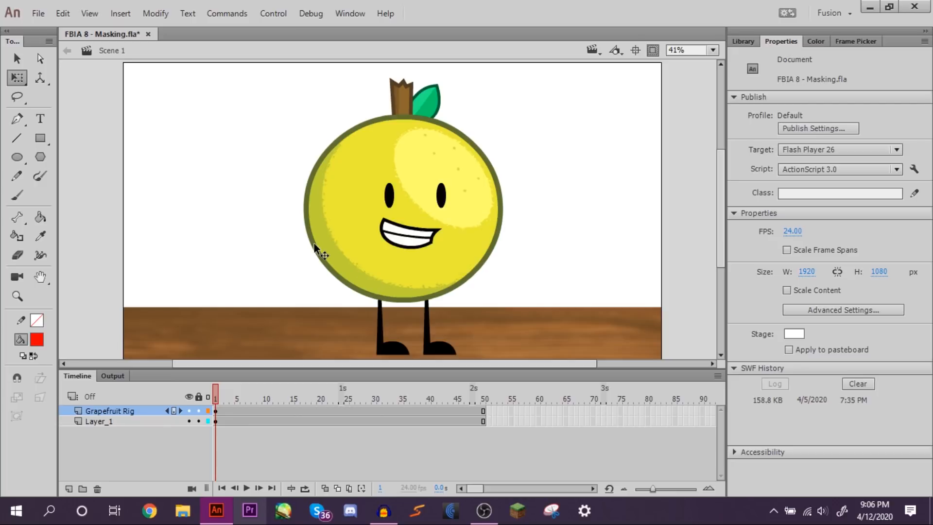
Step: Switch to Audacity, minimize the Animate window, and bring up OBS to reach the recording controls
click(384, 510)
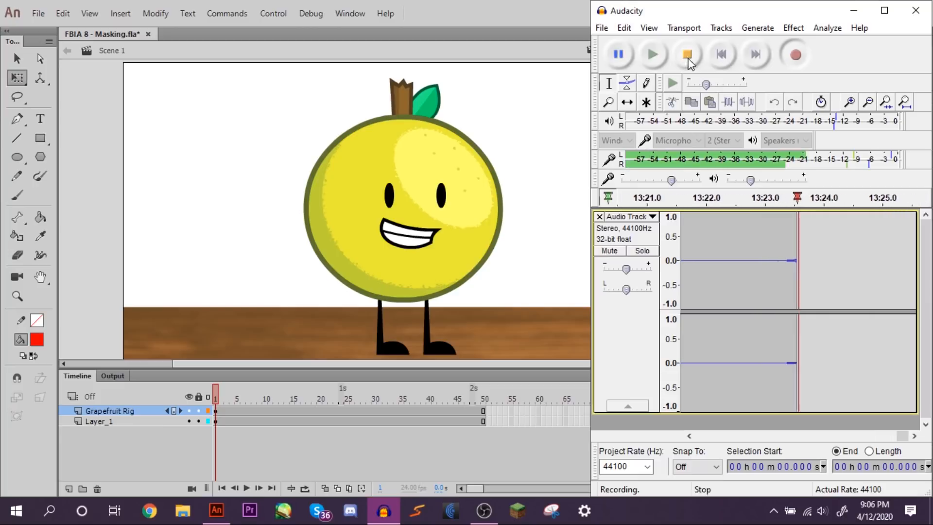
click(518, 2)
click(870, 7)
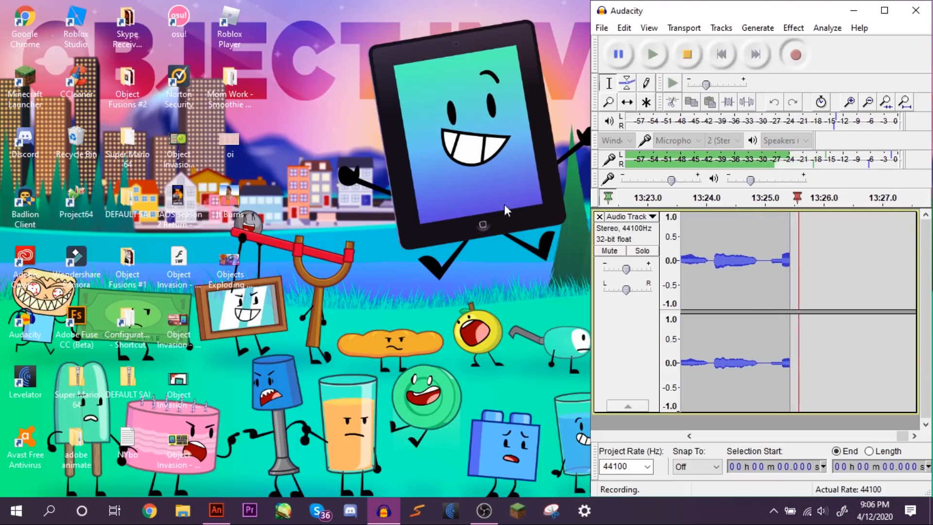
click(484, 509)
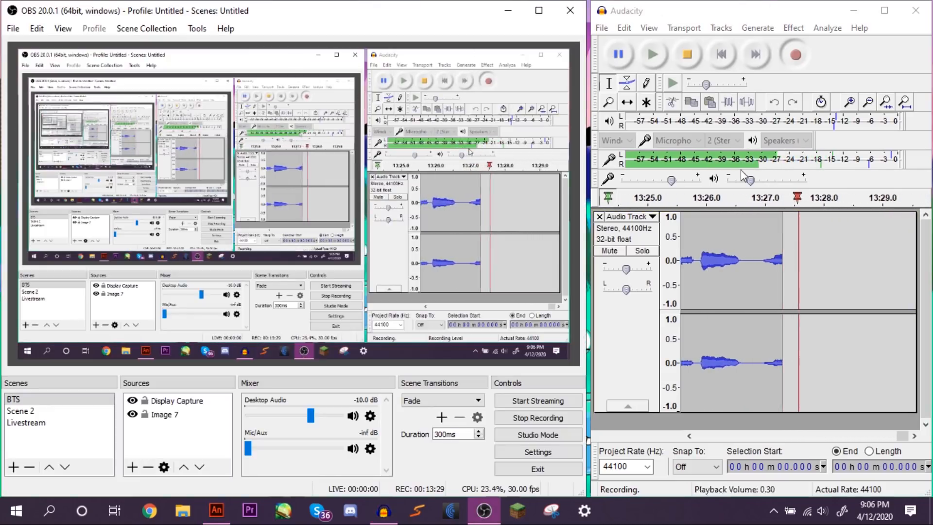